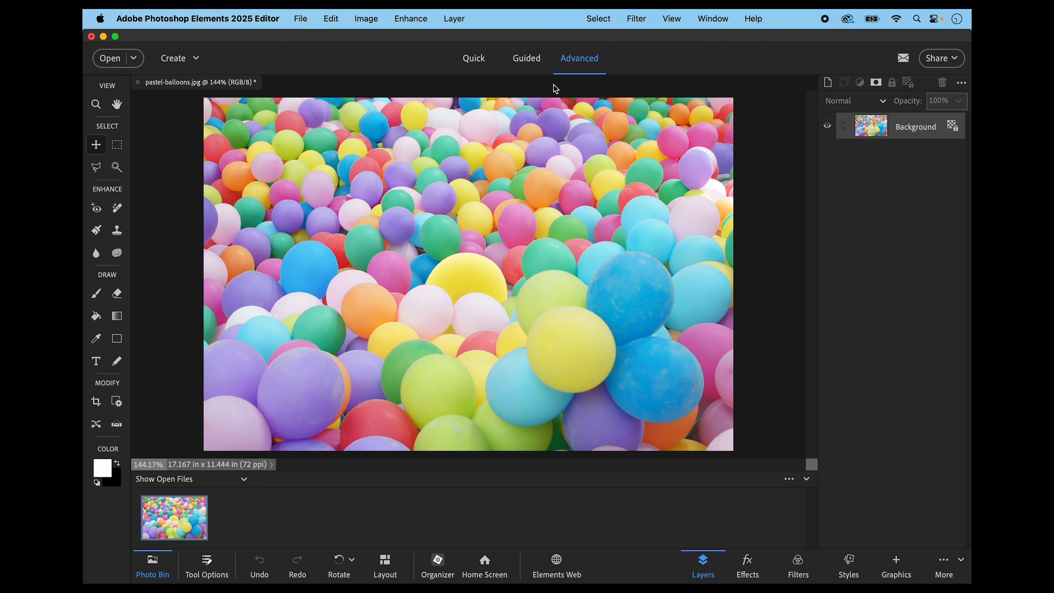
Step: Open the balloon image in the Frame Creator from the Guided mode's Special Edits
{"action": "left_click", "coordinate": [530, 63]}
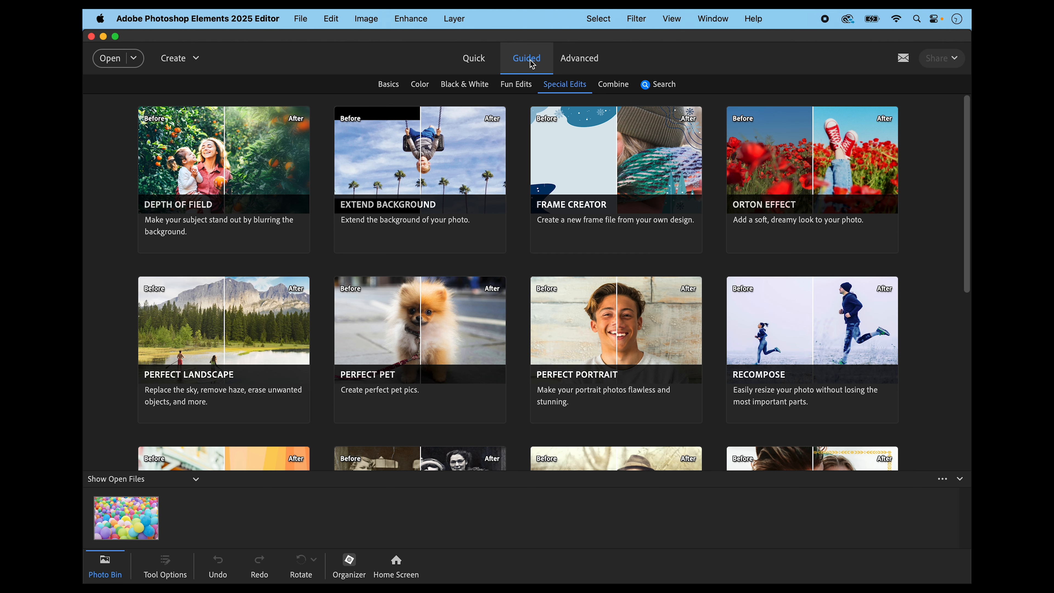
{"action": "left_click", "coordinate": [750, 151]}
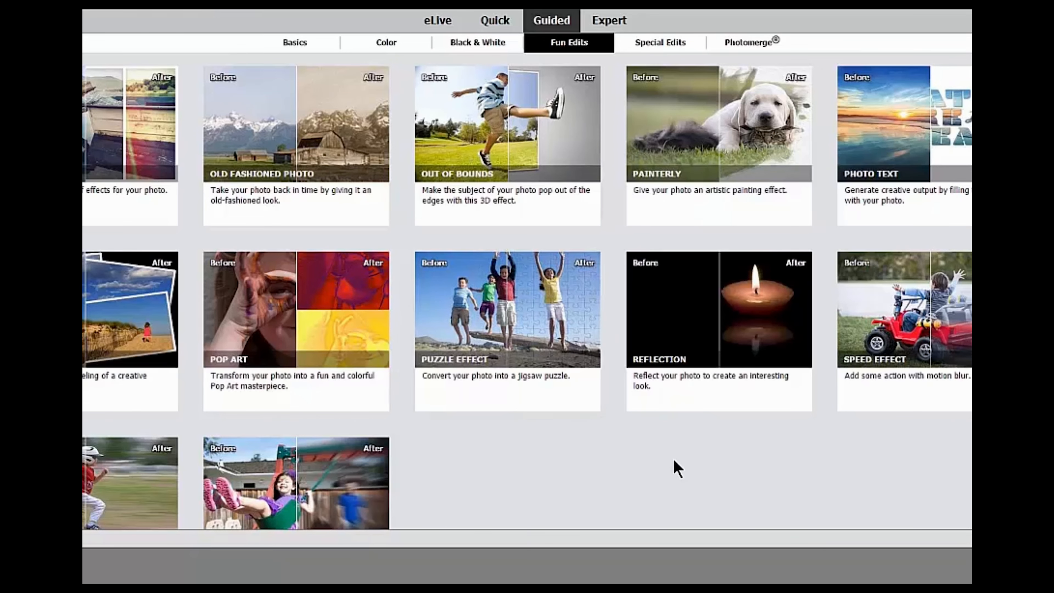
{"action": "left_click", "coordinate": [657, 43]}
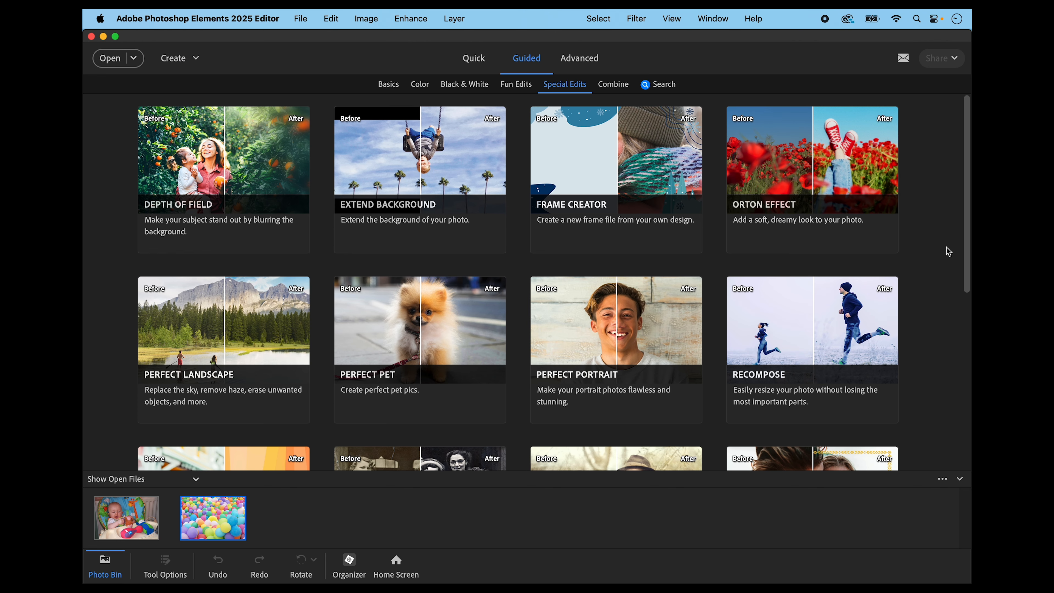
{"action": "left_click", "coordinate": [600, 180]}
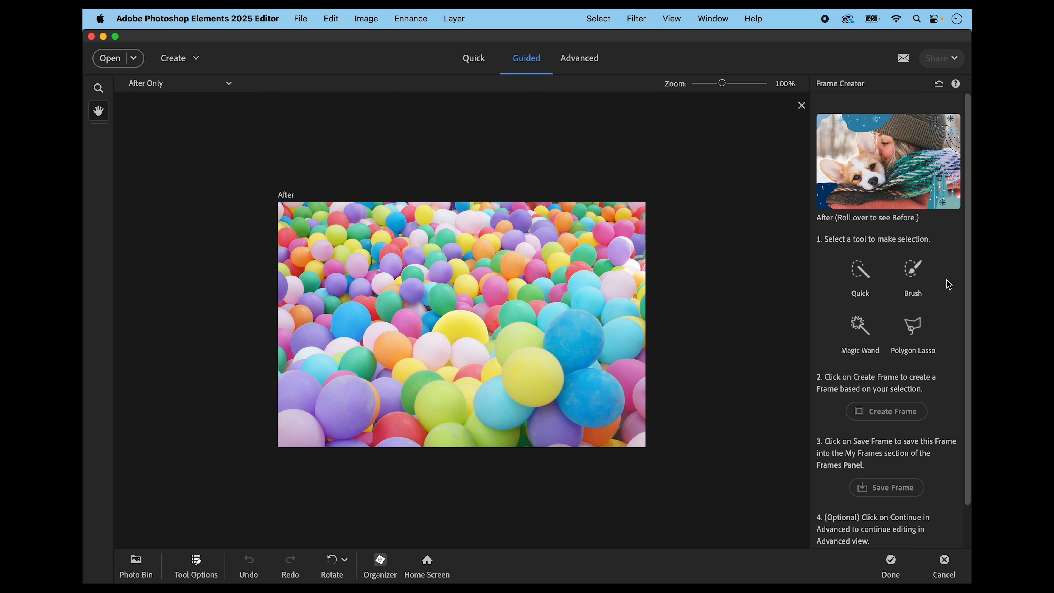
Step: Outline a large irregular polygon across the middle of the balloon image with the Polygon Lasso as the photo area
{"action": "left_click", "coordinate": [913, 326]}
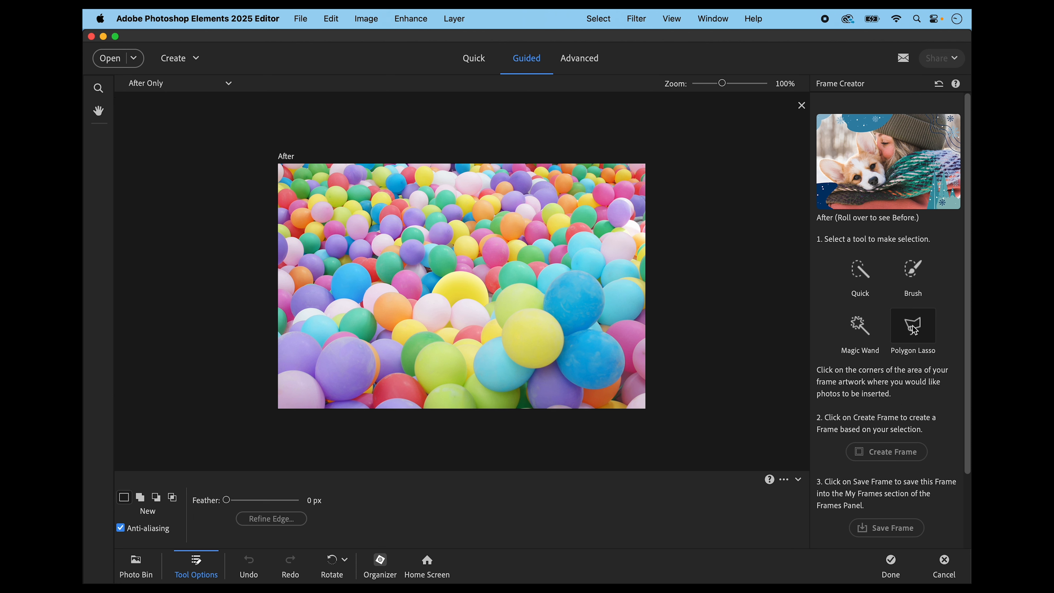
{"action": "left_click", "coordinate": [323, 213]}
{"action": "left_click", "coordinate": [502, 212]}
{"action": "left_click", "coordinate": [561, 222]}
{"action": "left_click", "coordinate": [610, 274]}
{"action": "left_click", "coordinate": [601, 340]}
{"action": "left_click", "coordinate": [559, 377]}
{"action": "left_click", "coordinate": [473, 378]}
{"action": "left_click", "coordinate": [353, 387]}
{"action": "left_click", "coordinate": [321, 353]}
{"action": "left_click", "coordinate": [295, 273]}
{"action": "left_click", "coordinate": [323, 212]}
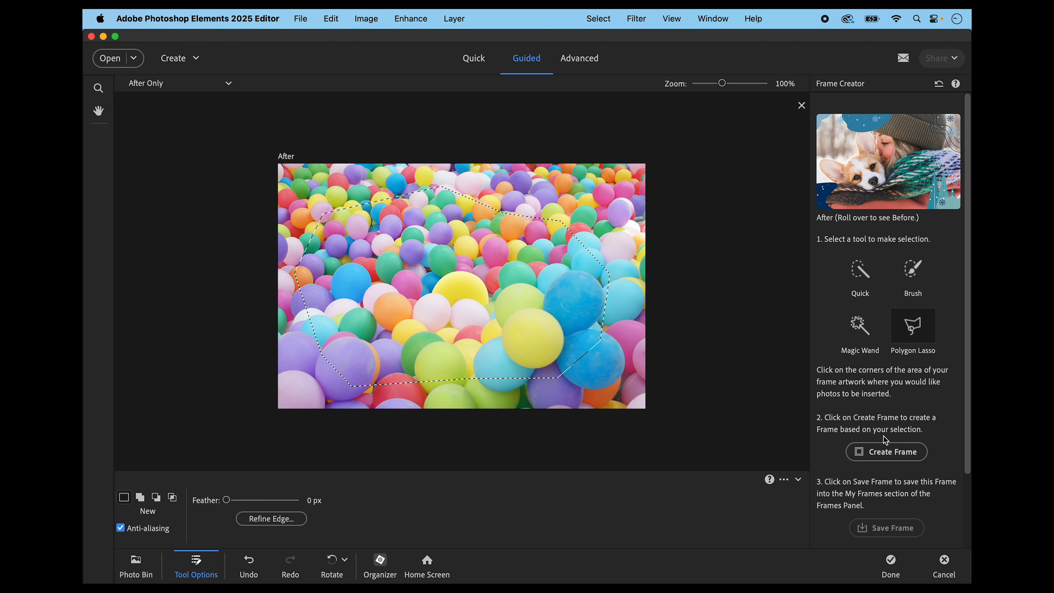
Step: Create the frame from the polygon selection and save it under the name pastel-balloons
{"action": "left_click", "coordinate": [888, 452]}
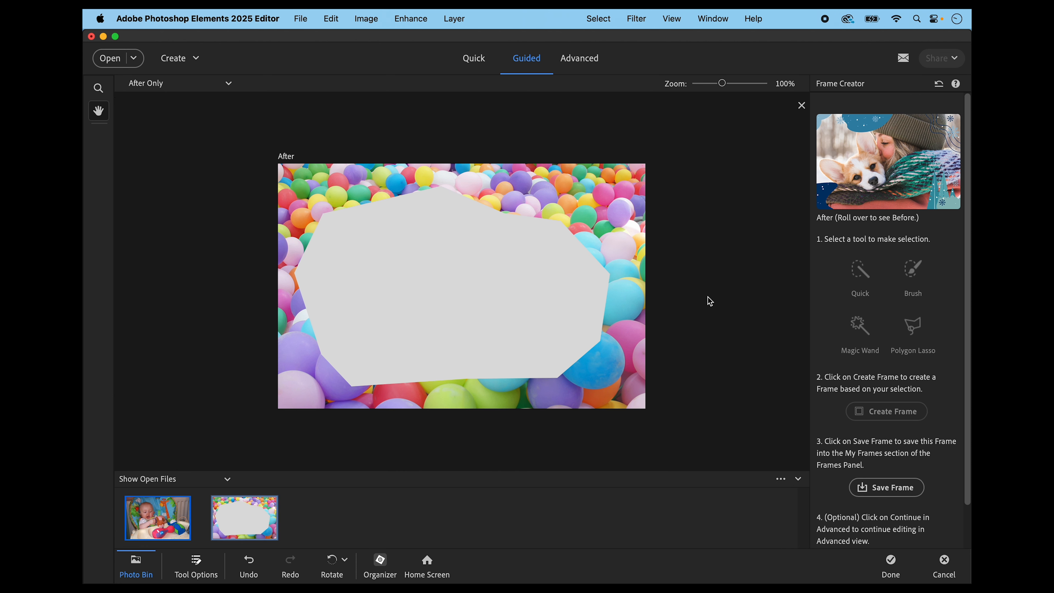
{"action": "left_click", "coordinate": [892, 492]}
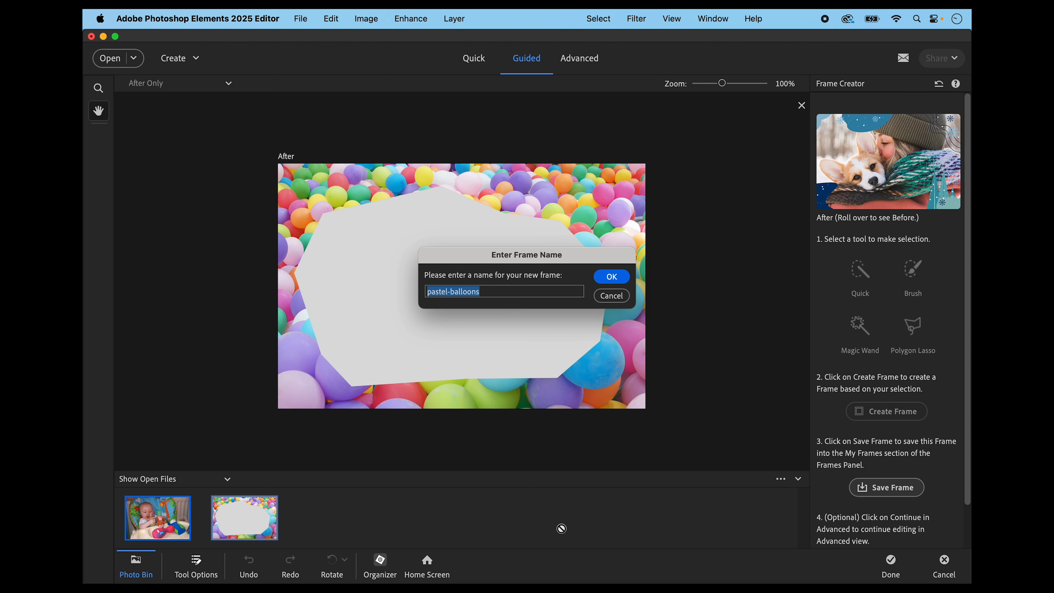
{"action": "left_click", "coordinate": [612, 277]}
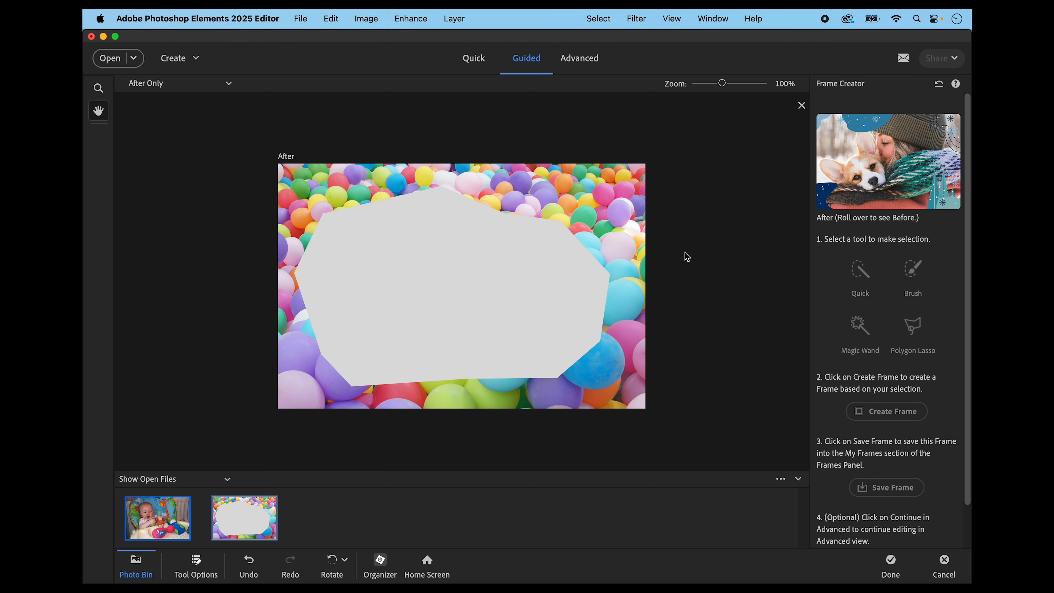
Step: Continue in Advanced mode and place the Xmas08 (13).jpg baby photo into the opening of the balloon frame
{"action": "scroll", "coordinate": [897, 297], "scroll_direction": "down", "scroll_amount": 2}
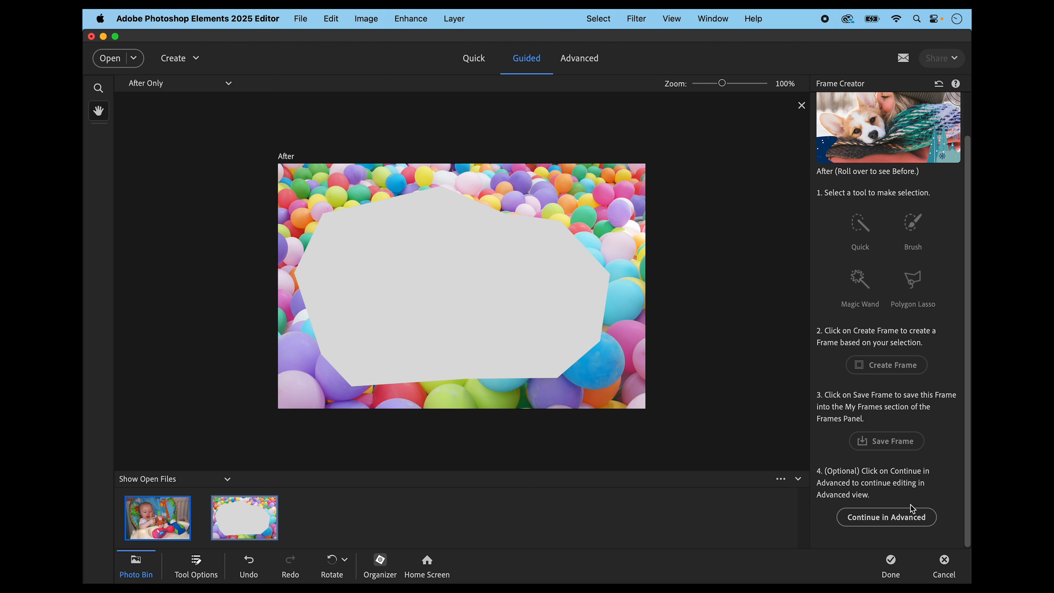
{"action": "left_click", "coordinate": [877, 517]}
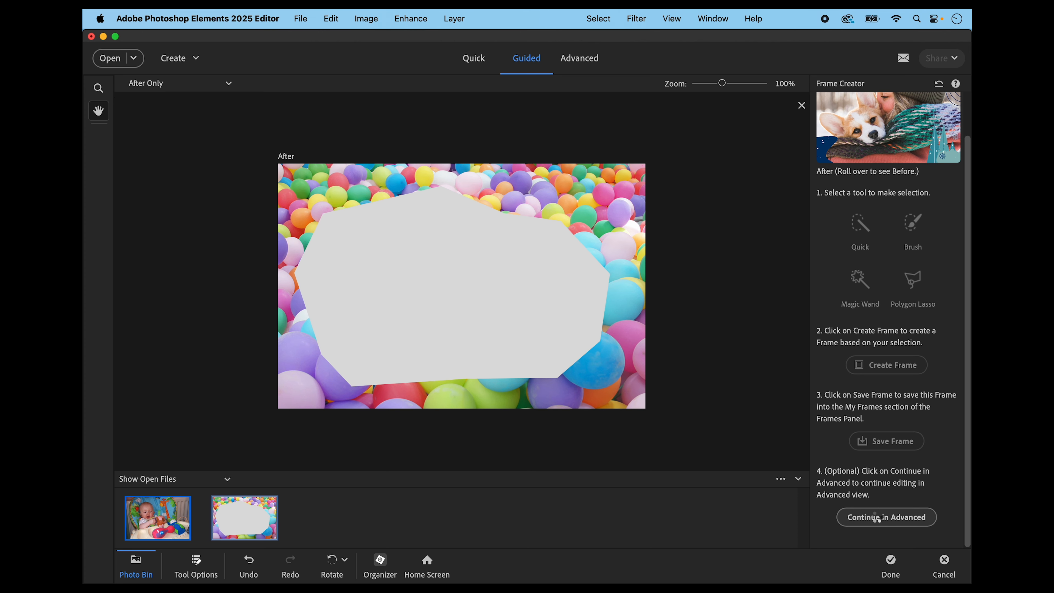
{"action": "left_click", "coordinate": [186, 521]}
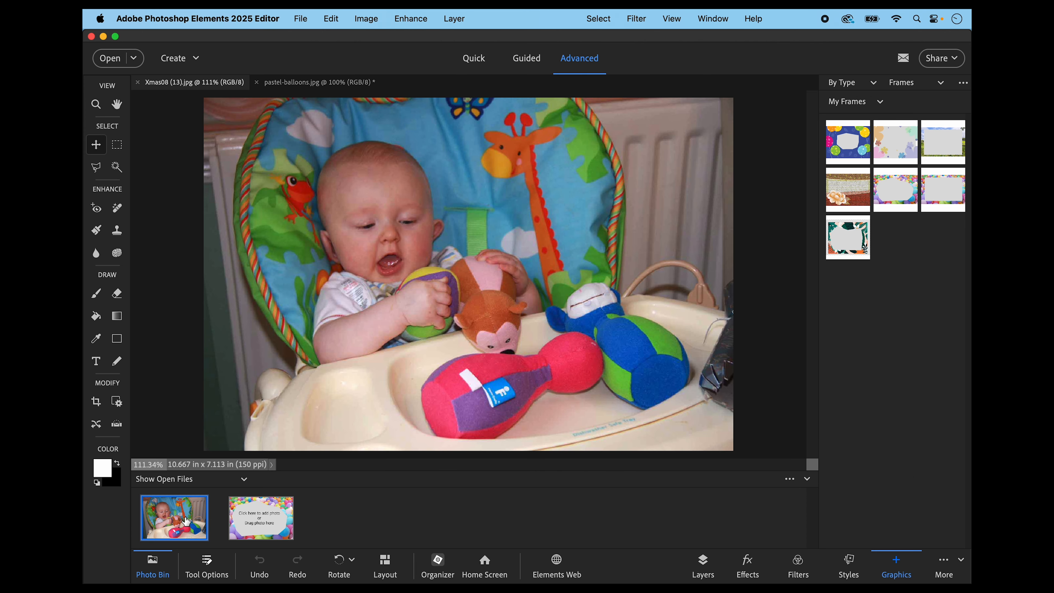
{"action": "left_click", "coordinate": [282, 529]}
{"action": "left_click_drag", "start_coordinate": [185, 530], "coordinate": [430, 287]}
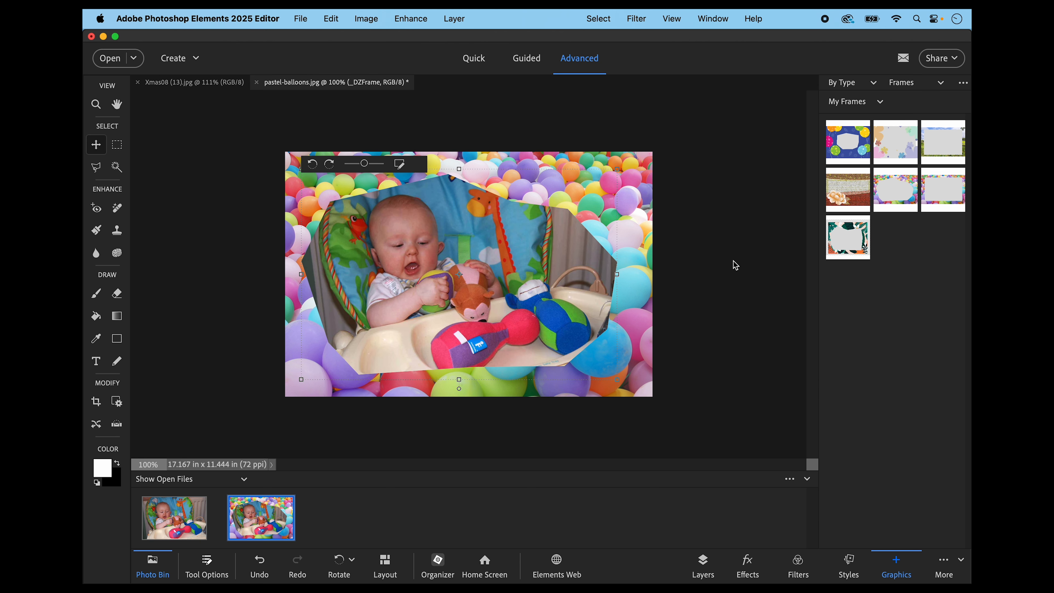
Step: Enlarge the baby photo to about 152% inside the balloon frame and shift it down and right to fit the baby's face in the opening
{"action": "left_click_drag", "start_coordinate": [365, 166], "coordinate": [378, 167]}
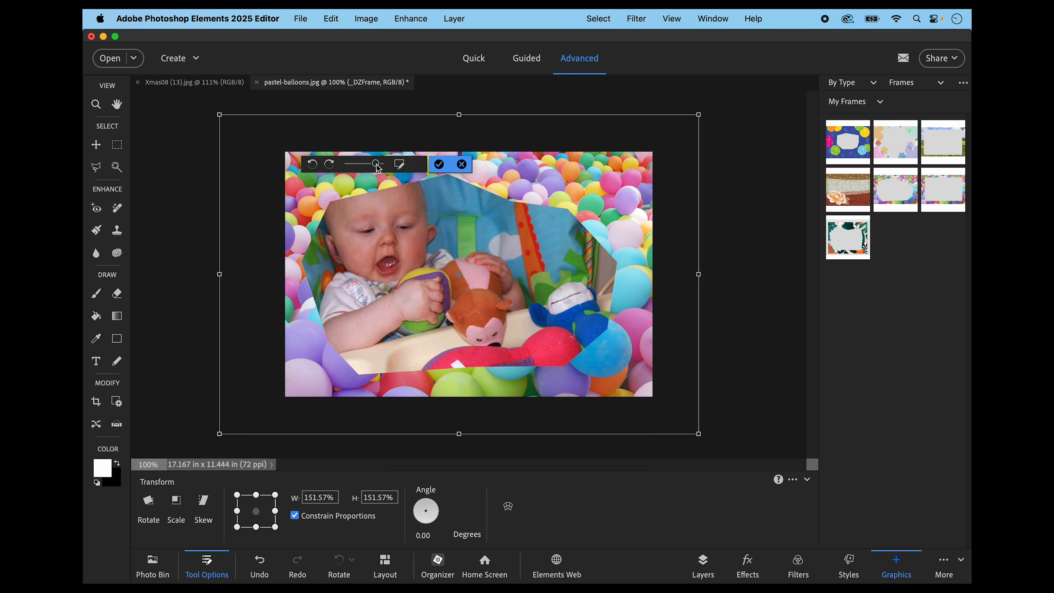
{"action": "left_click_drag", "start_coordinate": [488, 239], "coordinate": [527, 272]}
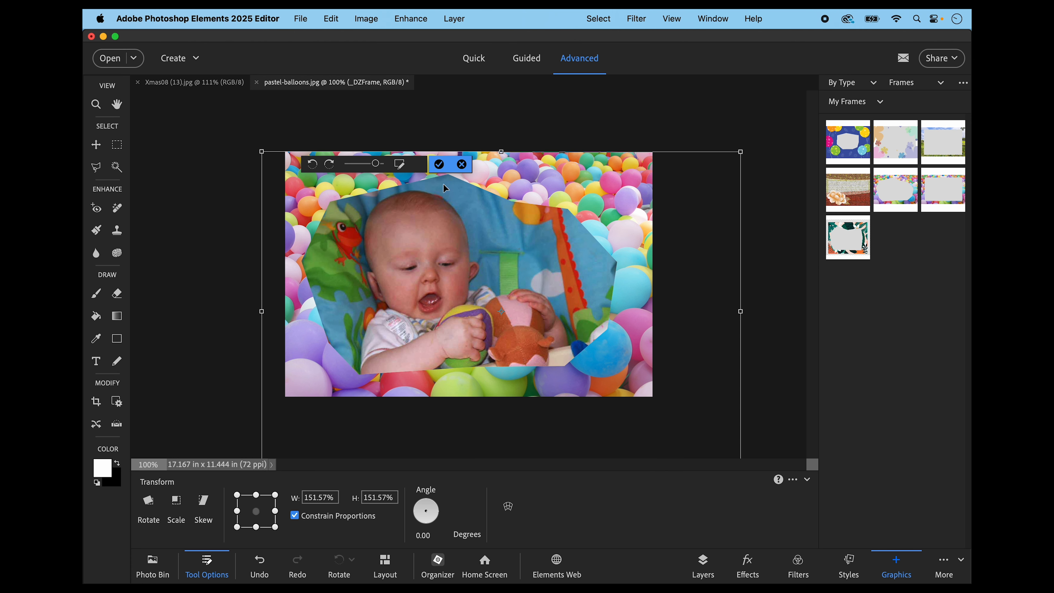
{"action": "left_click", "coordinate": [442, 168]}
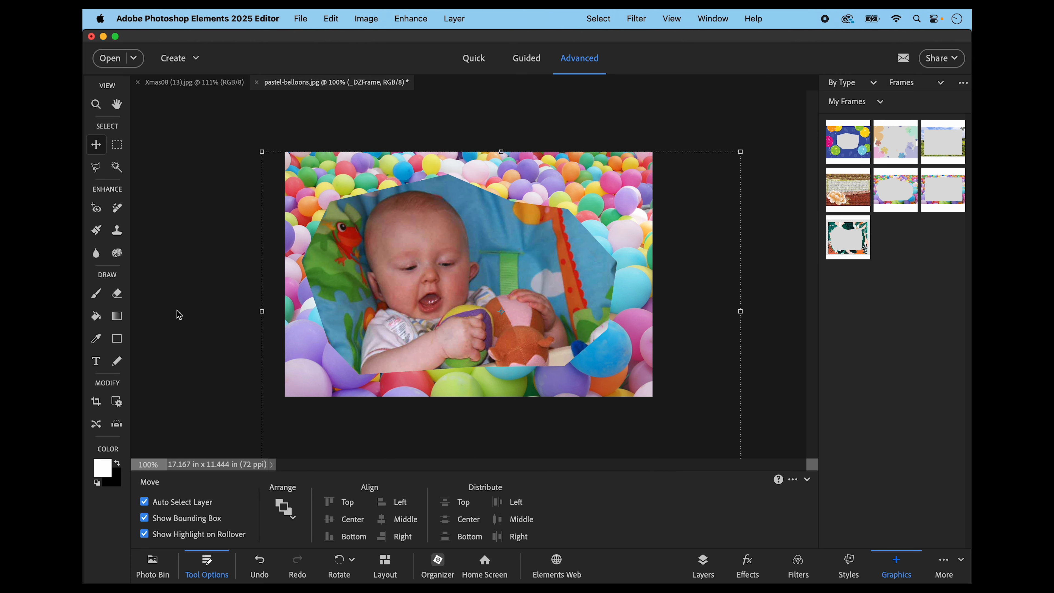
{"action": "left_click", "coordinate": [117, 106]}
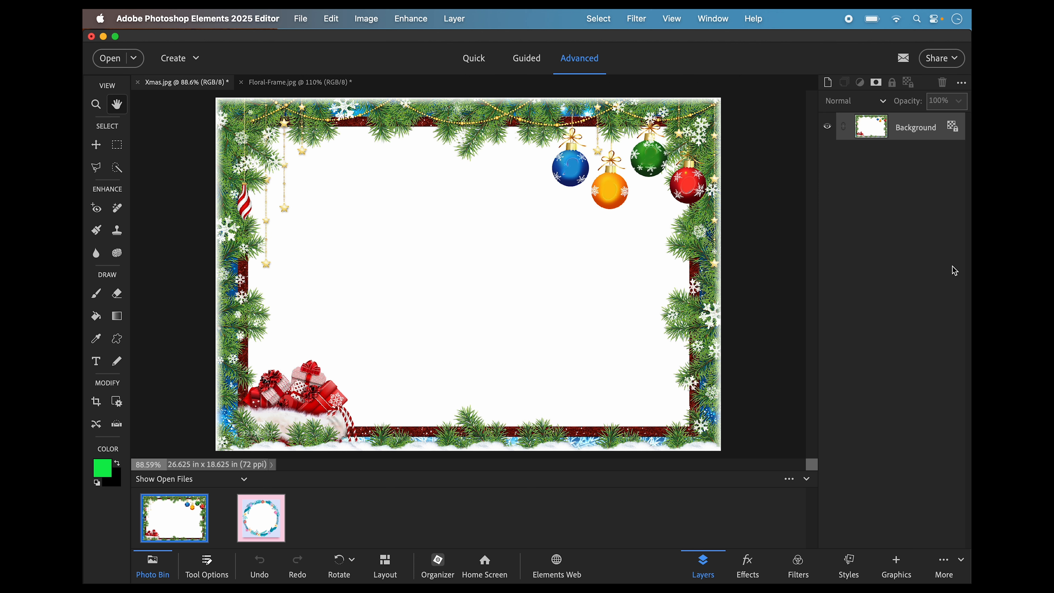
Step: Switch to Floral-Frame.jpg and open it in the Frame Creator from the guided Special Edits
{"action": "left_click", "coordinate": [268, 527]}
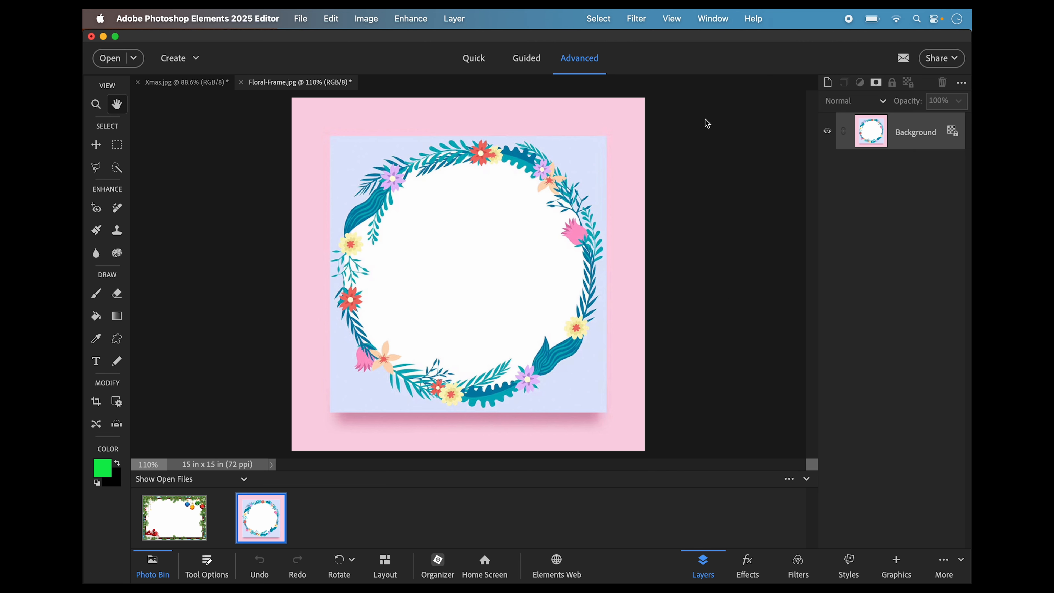
{"action": "left_click", "coordinate": [532, 63]}
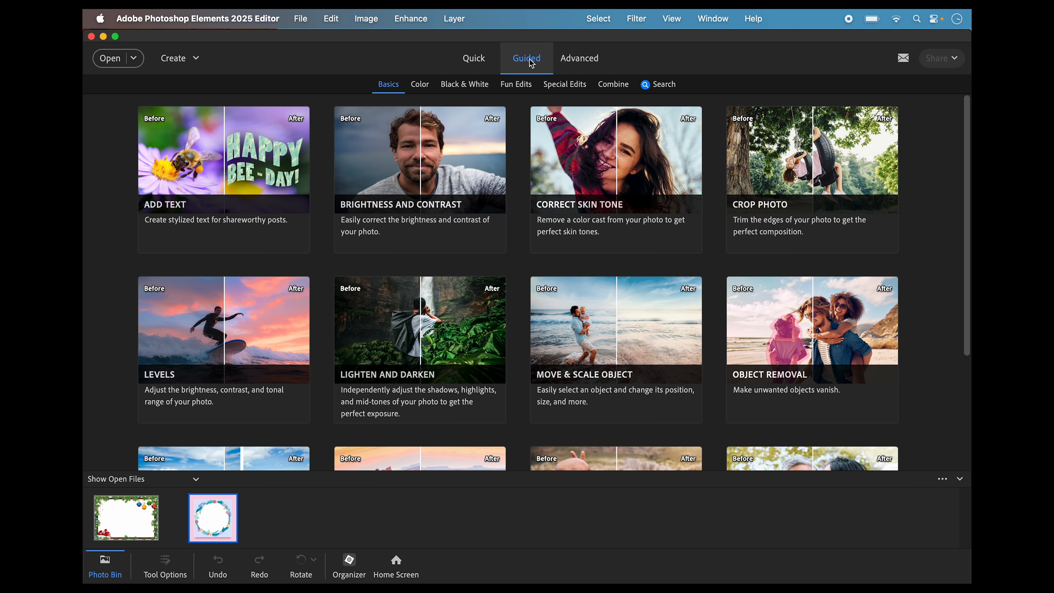
{"action": "left_click", "coordinate": [568, 84]}
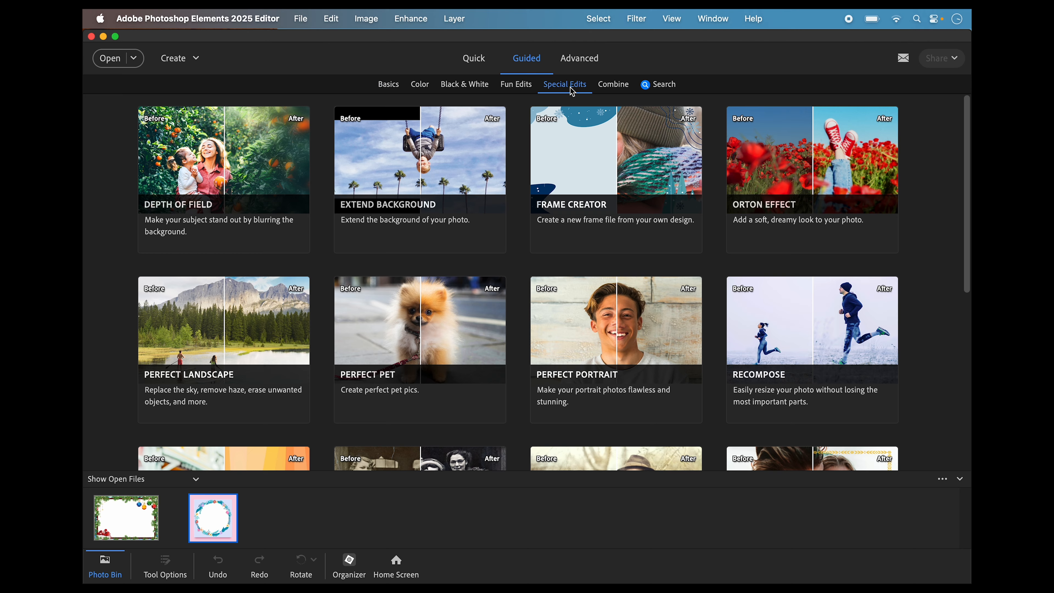
{"action": "left_click", "coordinate": [610, 170]}
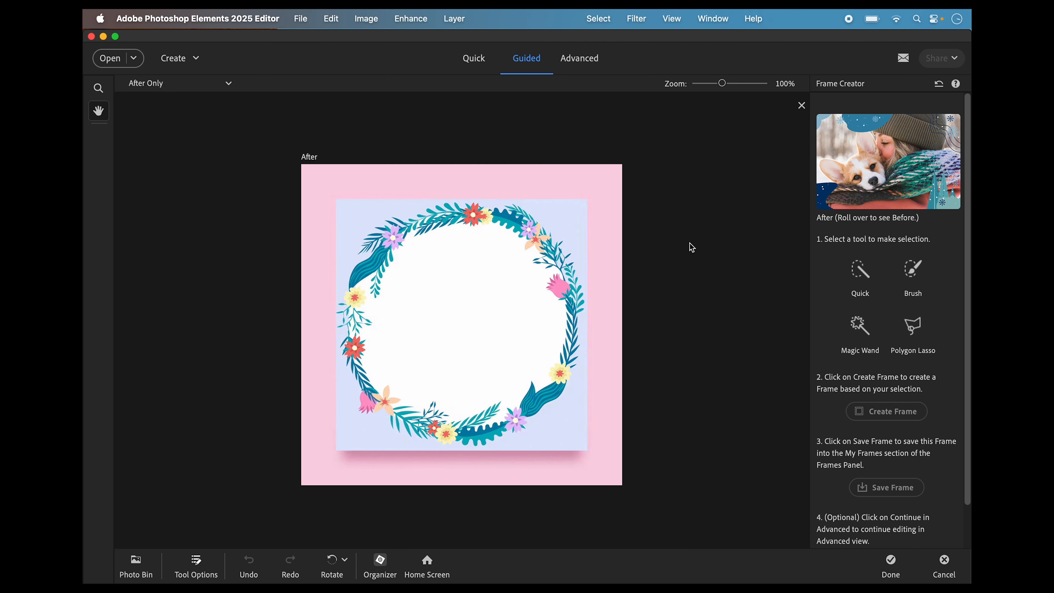
Step: Create a frame from the white centre of the floral wreath using the Magic Wand, and continue with it in Advanced mode
{"action": "left_click", "coordinate": [870, 331]}
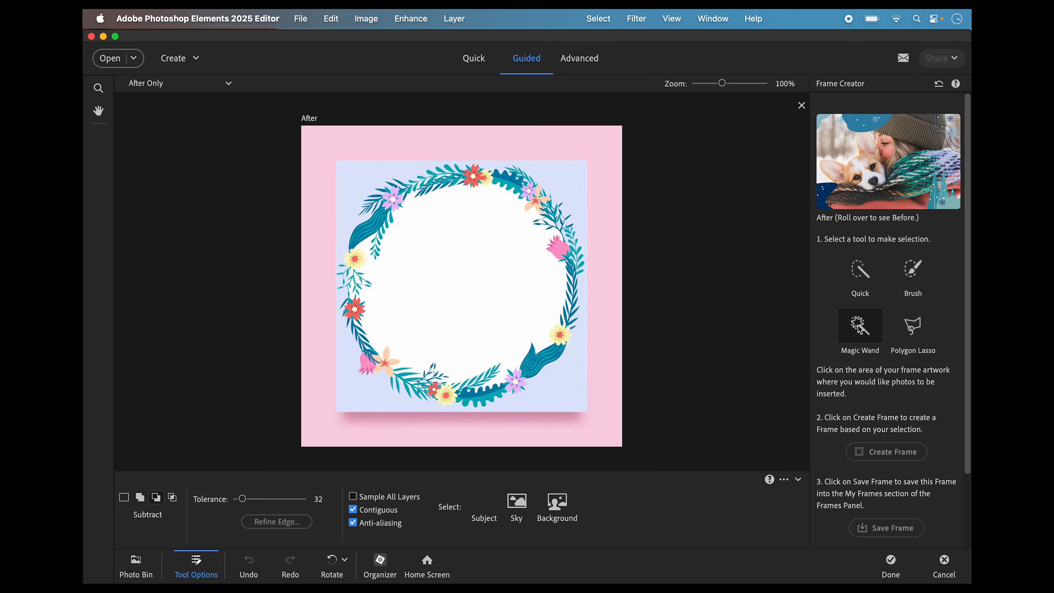
{"action": "left_click", "coordinate": [447, 254]}
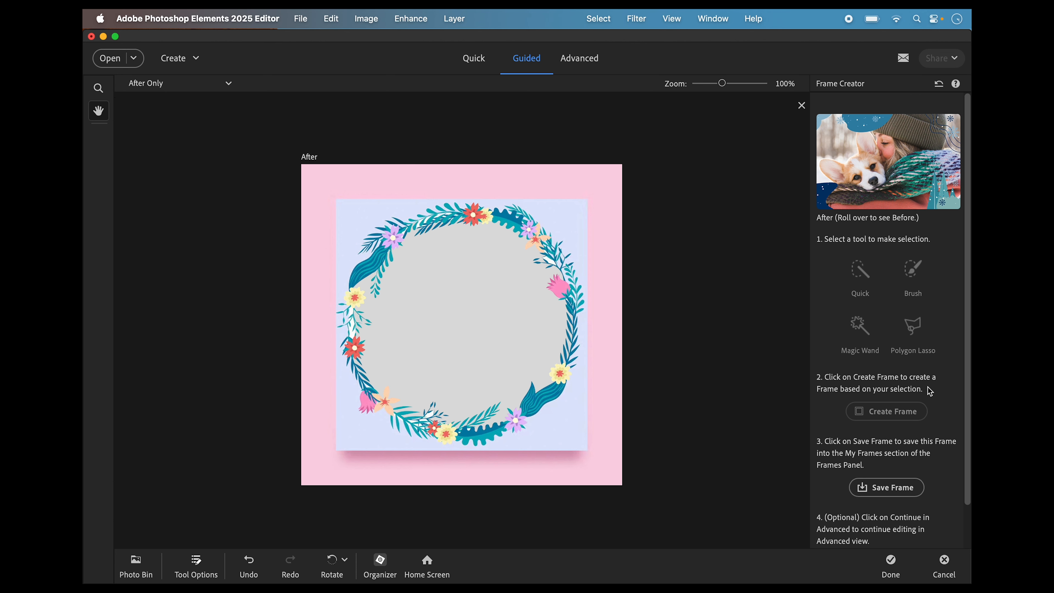
{"action": "scroll", "coordinate": [930, 391], "scroll_direction": "down", "scroll_amount": 3}
{"action": "left_click", "coordinate": [887, 542]}
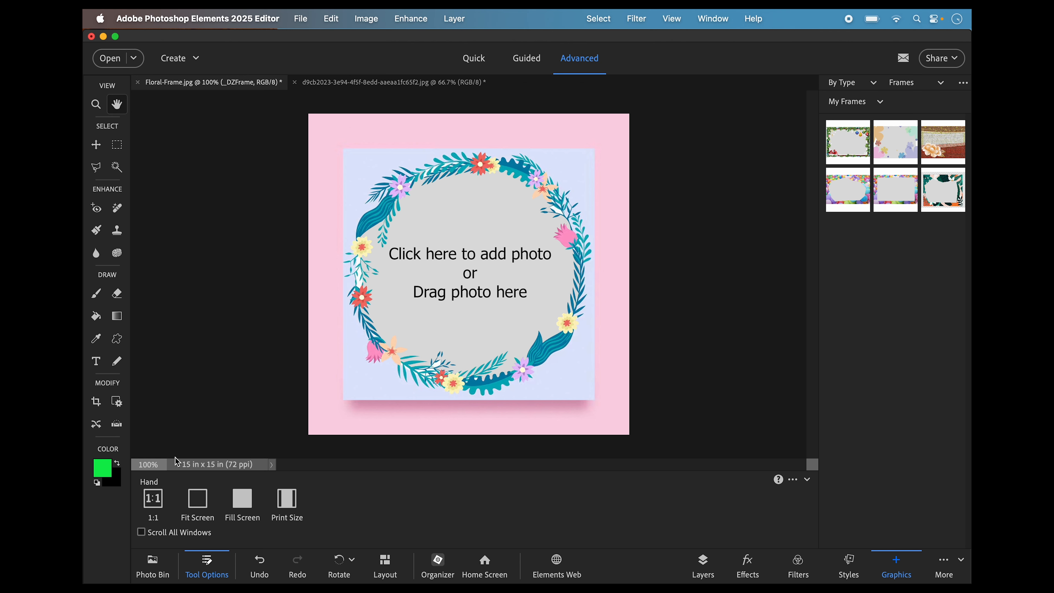
Step: Place the open photo of the two children into the floral frame's circular opening
{"action": "left_click", "coordinate": [154, 563]}
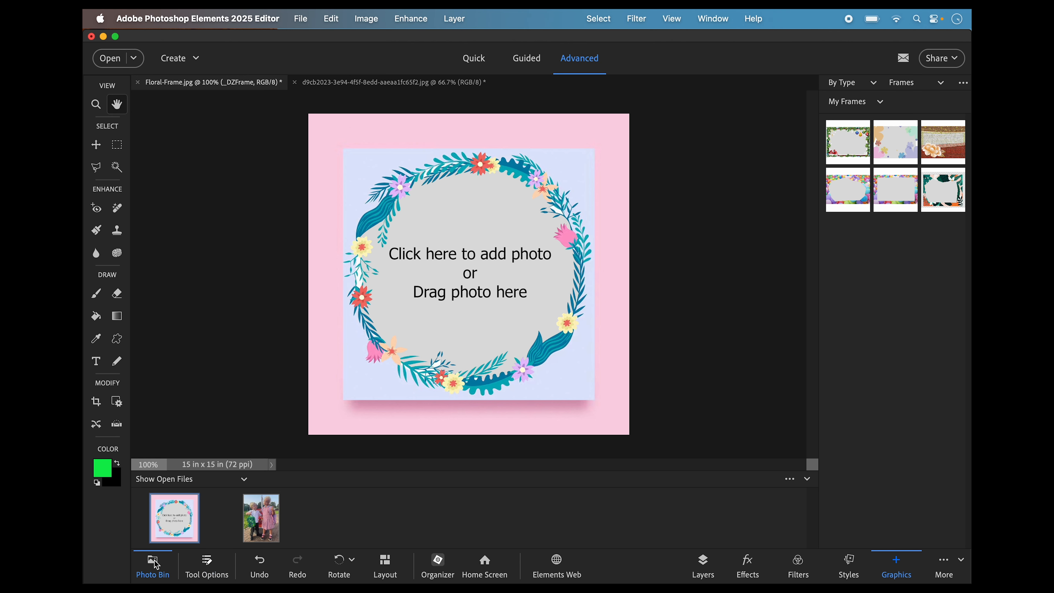
{"action": "left_click", "coordinate": [269, 527]}
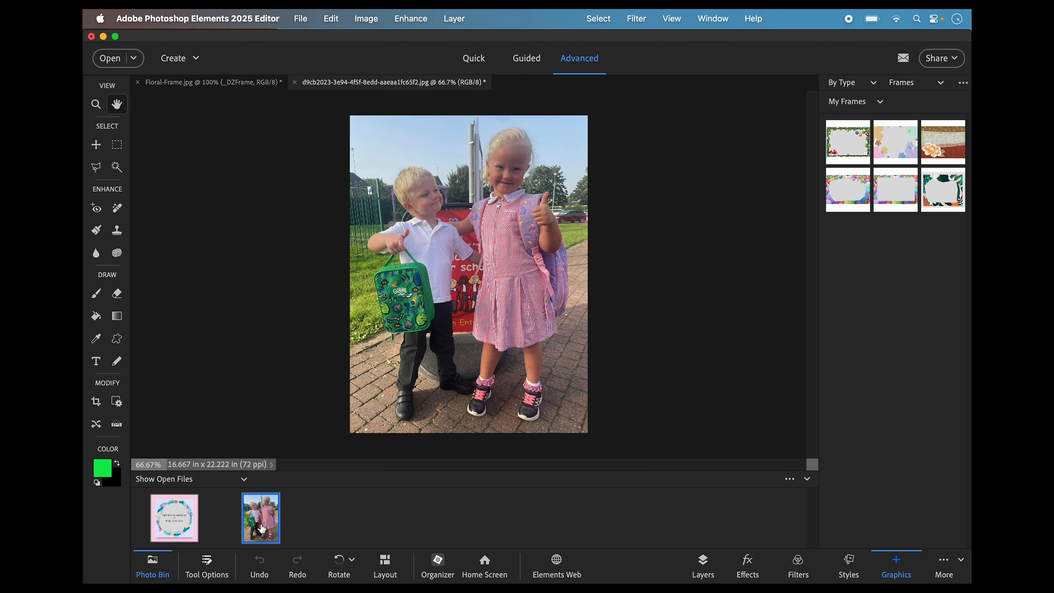
{"action": "left_click", "coordinate": [187, 527]}
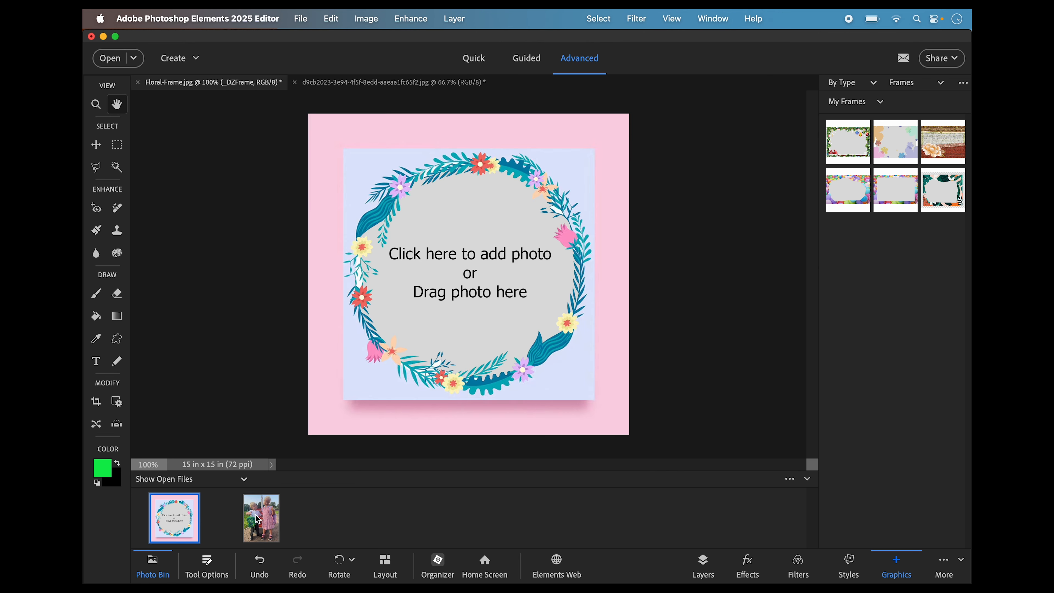
{"action": "left_click_drag", "start_coordinate": [256, 516], "coordinate": [416, 298]}
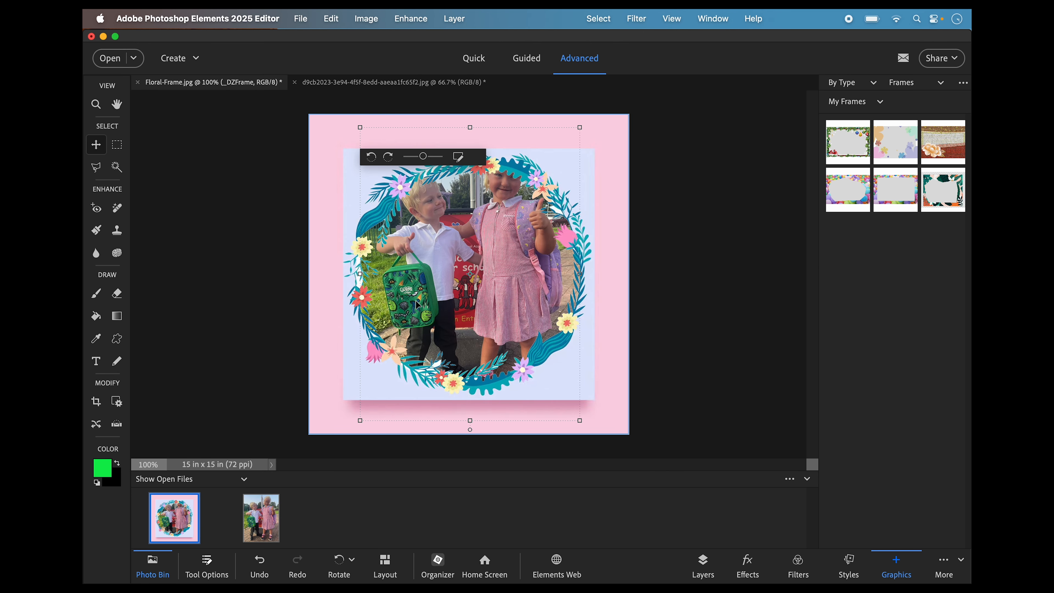
Step: Move the children's photo down and enlarge it to about 145% so both faces fit inside the floral wreath
{"action": "left_click", "coordinate": [472, 228]}
{"action": "left_click_drag", "start_coordinate": [472, 228], "coordinate": [478, 275]}
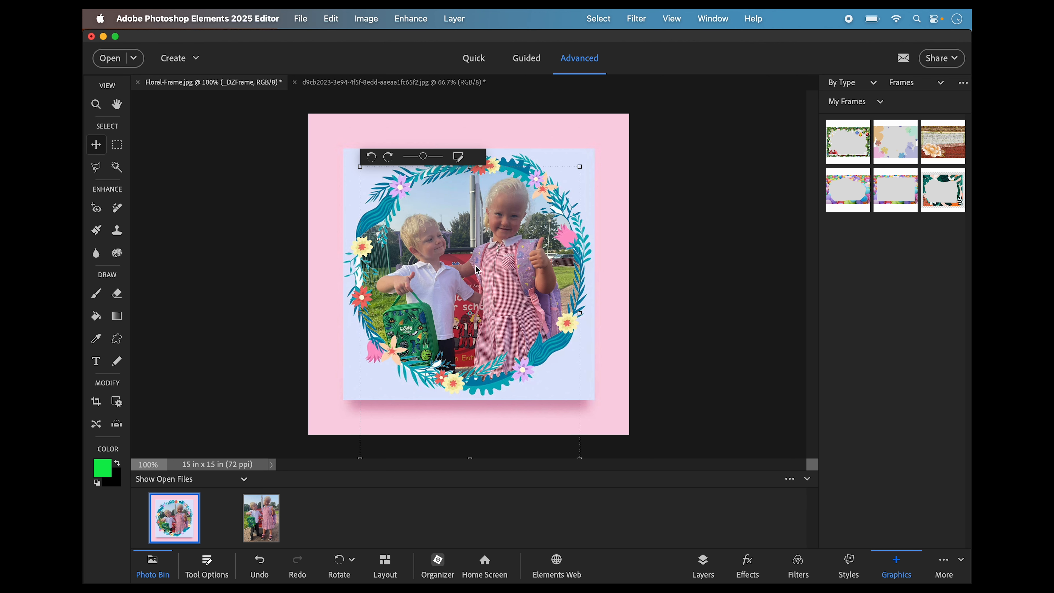
{"action": "left_click_drag", "start_coordinate": [424, 156], "coordinate": [436, 160]}
{"action": "left_click_drag", "start_coordinate": [472, 200], "coordinate": [457, 232]}
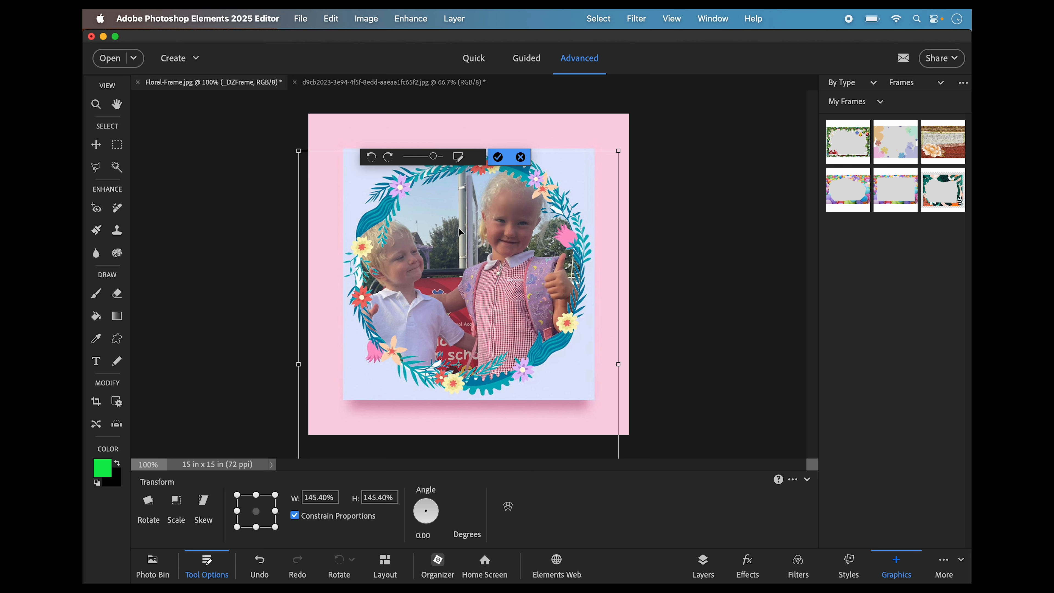
{"action": "left_click", "coordinate": [499, 156]}
{"action": "left_click", "coordinate": [744, 154]}
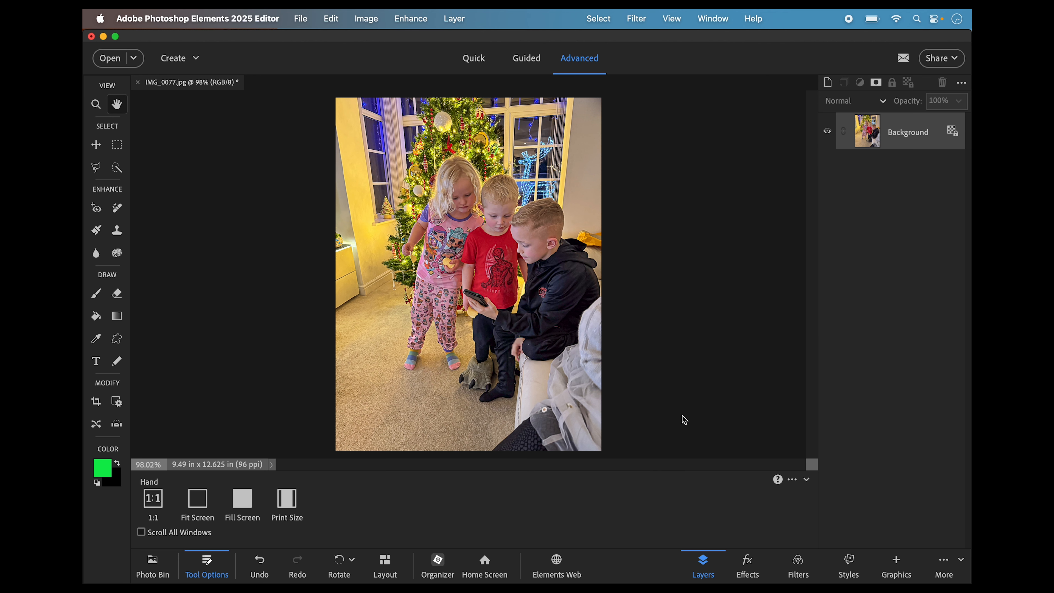
Step: Filter the Frames graphics to My Frames and apply the Christmas garland frame to IMG_0077.jpg
{"action": "left_click", "coordinate": [896, 566]}
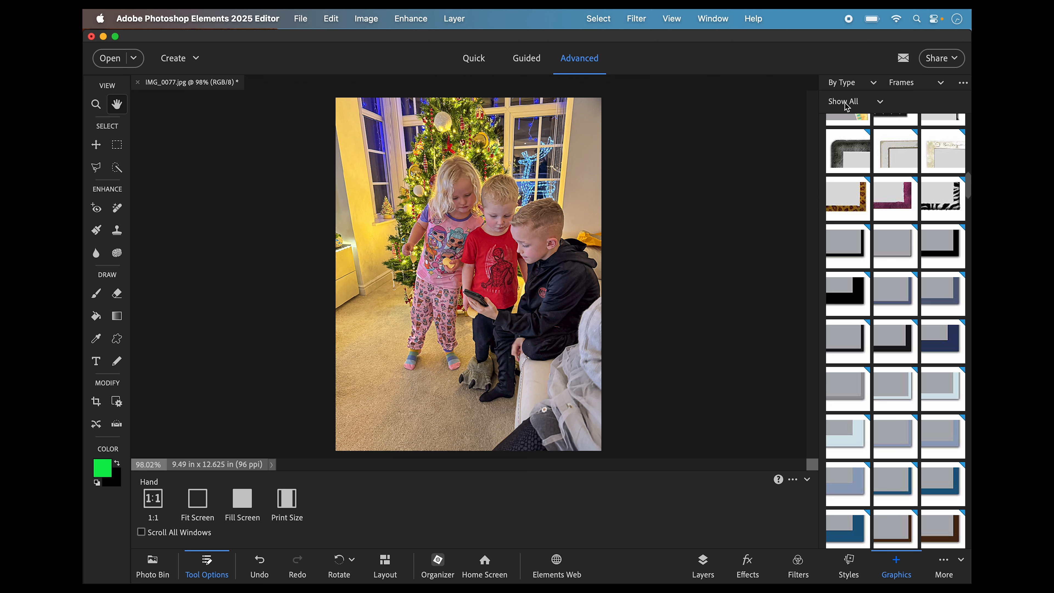
{"action": "left_click", "coordinate": [882, 103]}
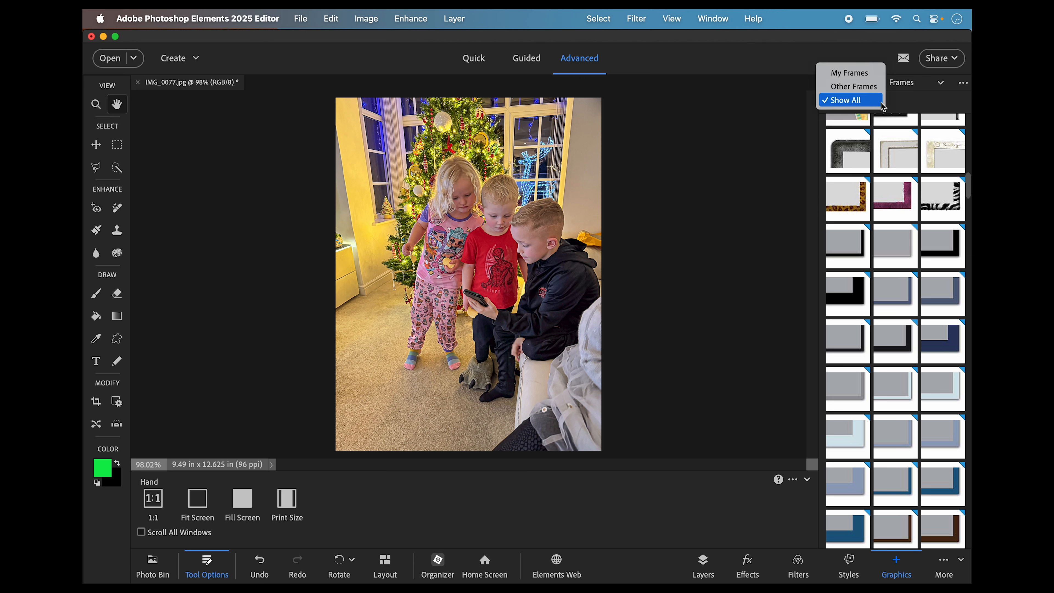
{"action": "left_click", "coordinate": [845, 74]}
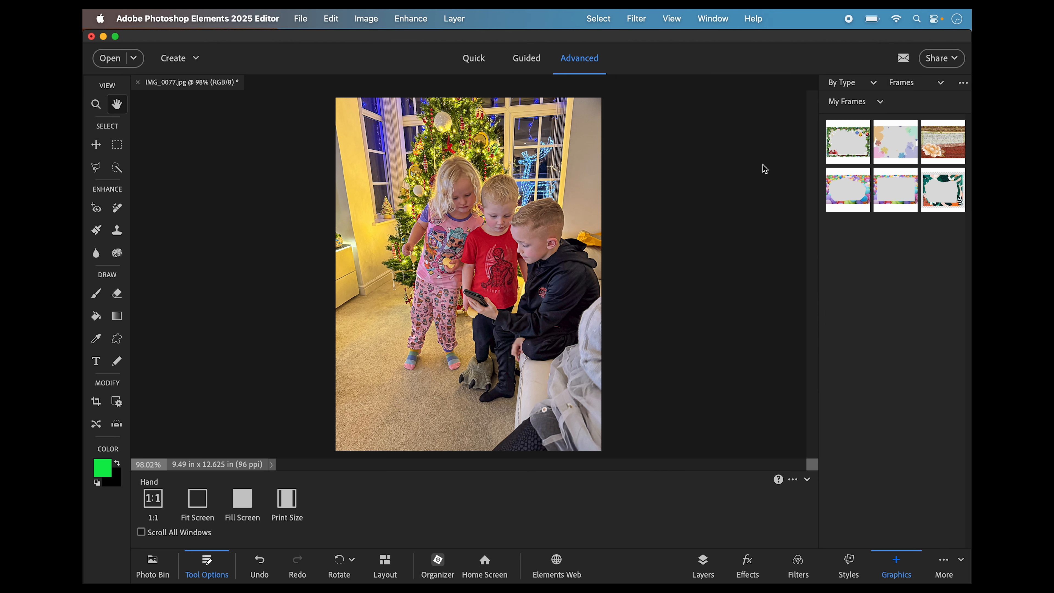
{"action": "double_click", "coordinate": [848, 137]}
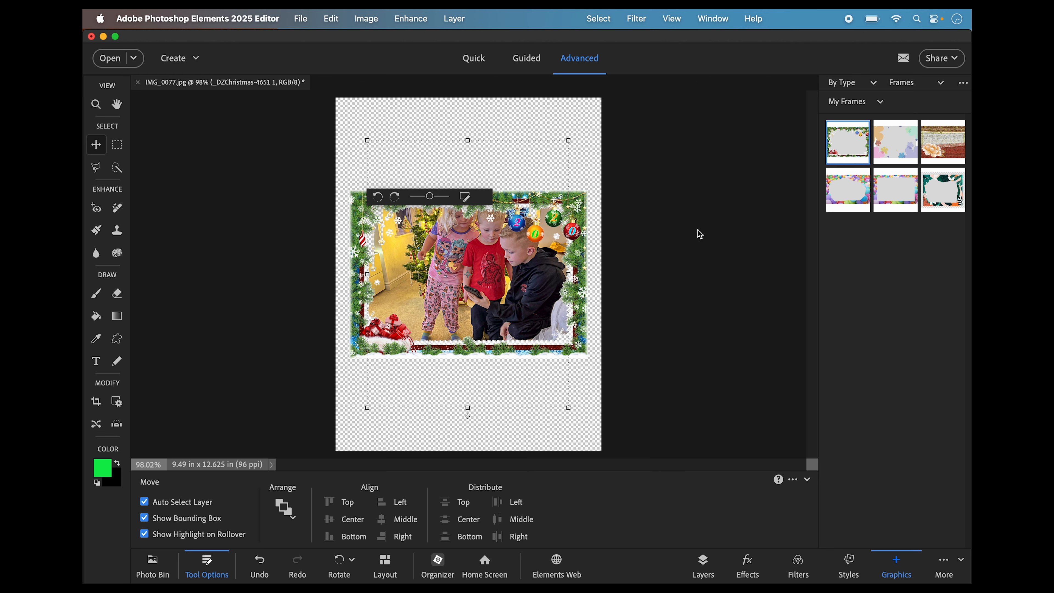
Step: Reposition the photo inside the Christmas garland frame and enlarge it to about 108% so the three children fill the opening
{"action": "left_click_drag", "start_coordinate": [450, 228], "coordinate": [446, 289]}
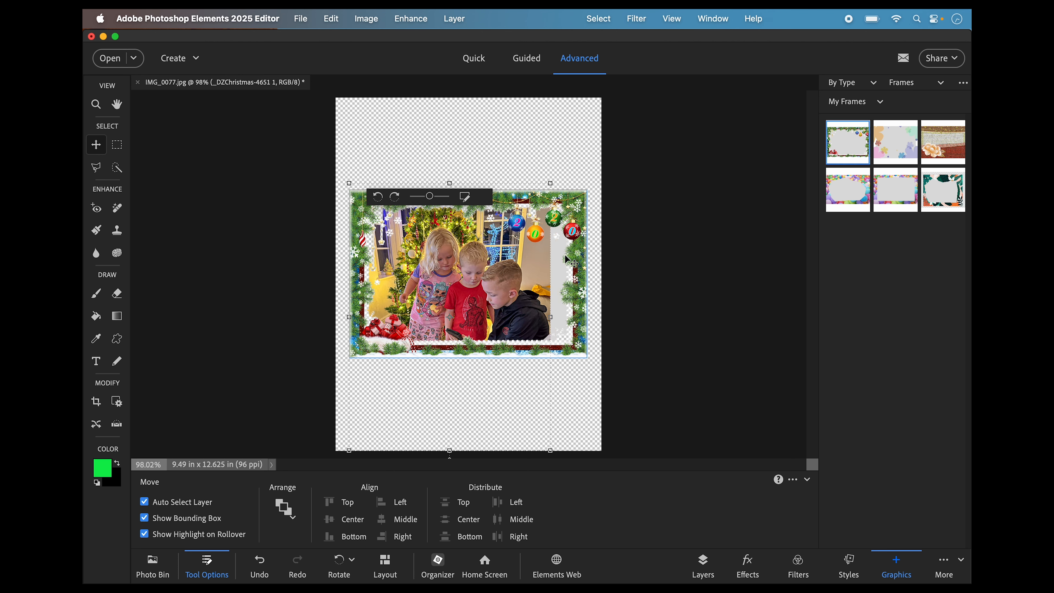
{"action": "left_click_drag", "start_coordinate": [494, 263], "coordinate": [523, 266]}
{"action": "left_click_drag", "start_coordinate": [430, 199], "coordinate": [432, 199]}
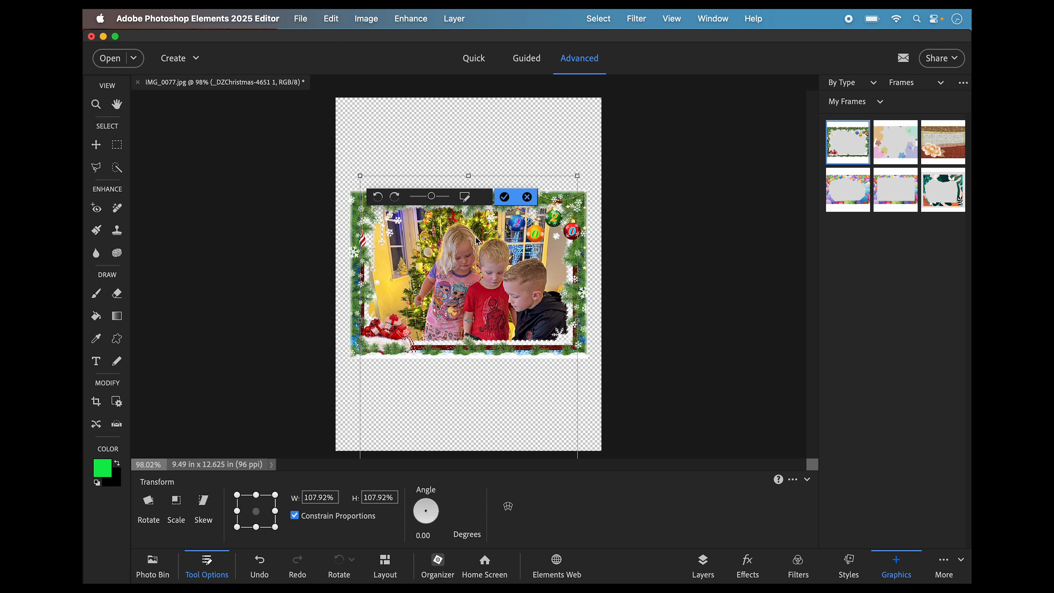
{"action": "left_click_drag", "start_coordinate": [476, 260], "coordinate": [479, 262]}
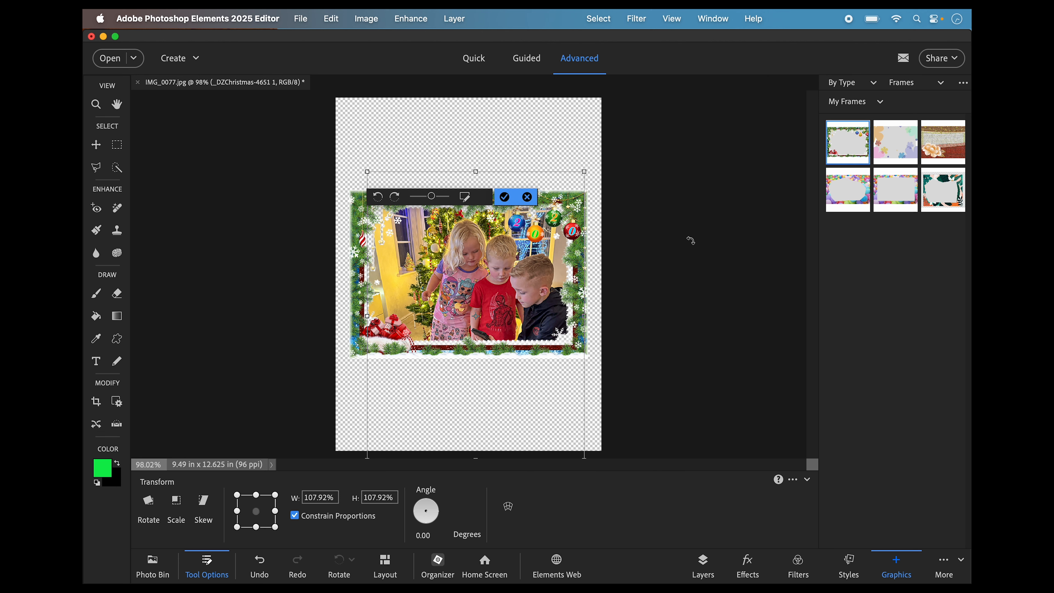
{"action": "left_click", "coordinate": [507, 200]}
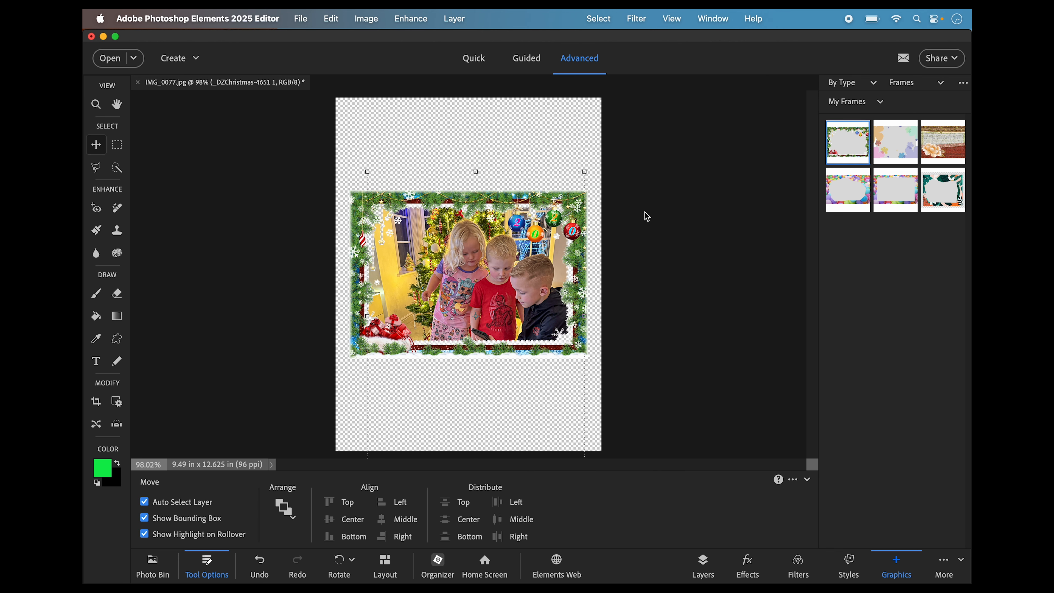
Step: Crop the image to the outer edges of the Christmas garland frame, without a ratio restriction, and fit it in view
{"action": "left_click", "coordinate": [96, 402]}
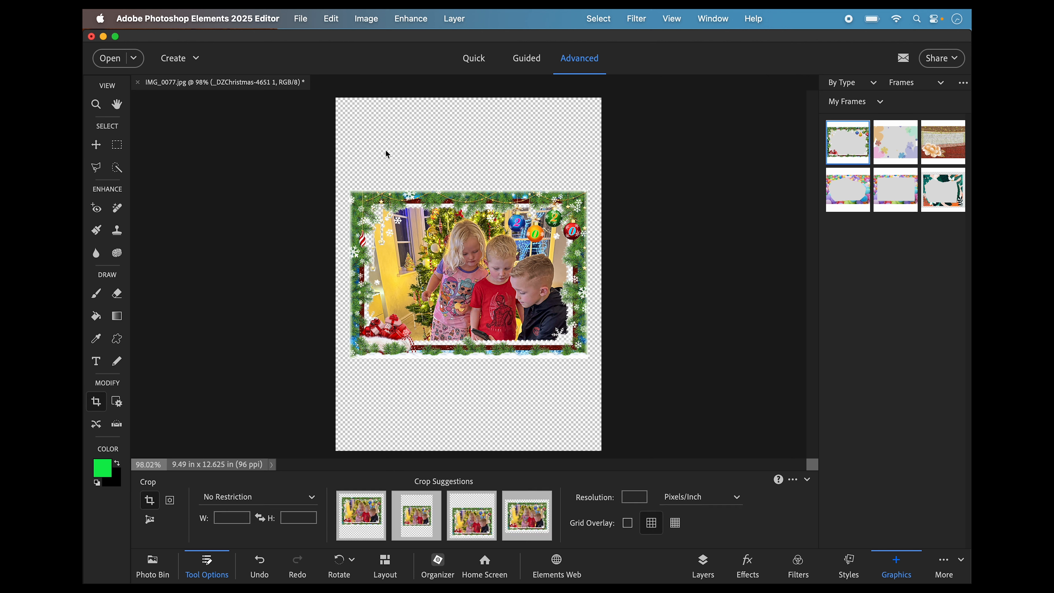
{"action": "left_click_drag", "start_coordinate": [349, 170], "coordinate": [594, 358]}
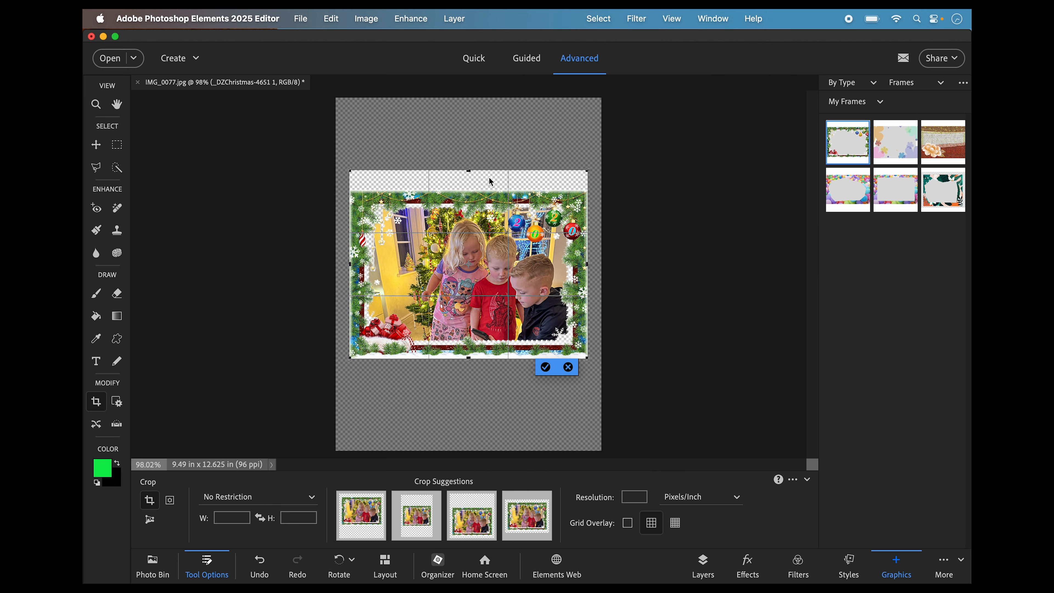
{"action": "left_click_drag", "start_coordinate": [469, 172], "coordinate": [471, 186]}
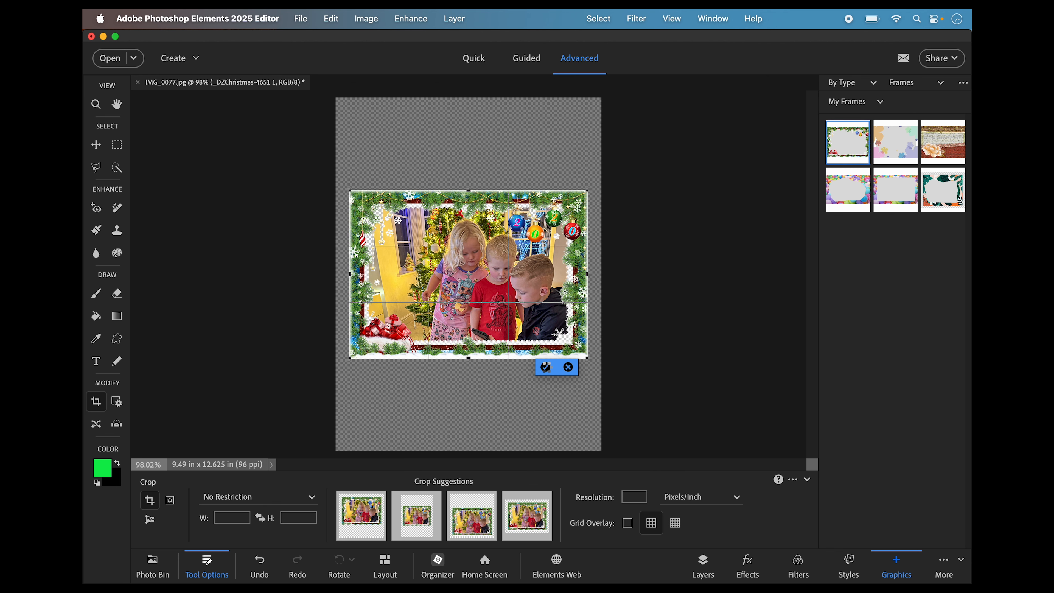
{"action": "left_click", "coordinate": [545, 367]}
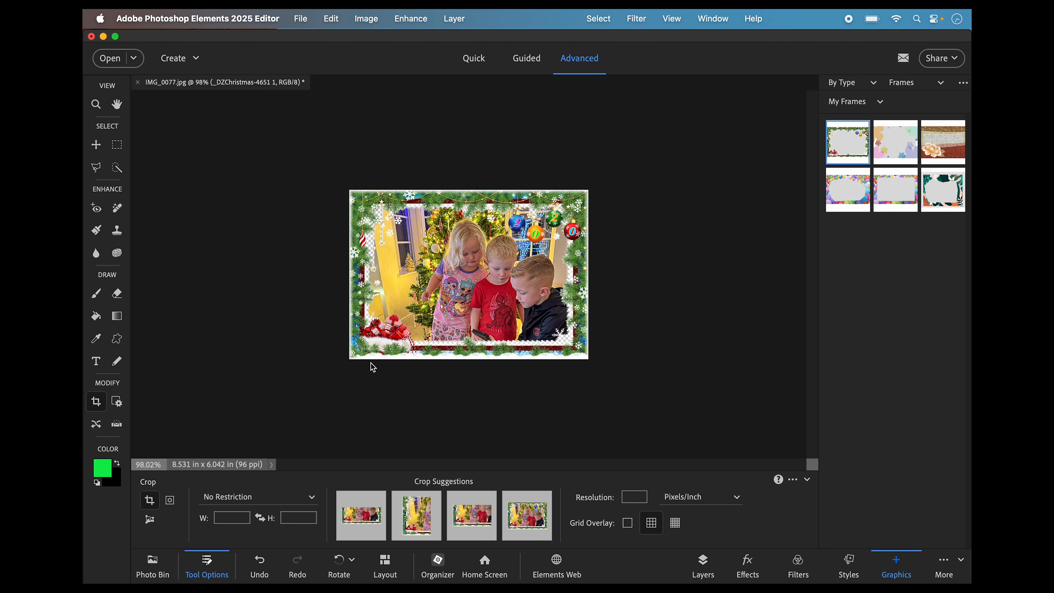
{"action": "key", "text": "super+0"}
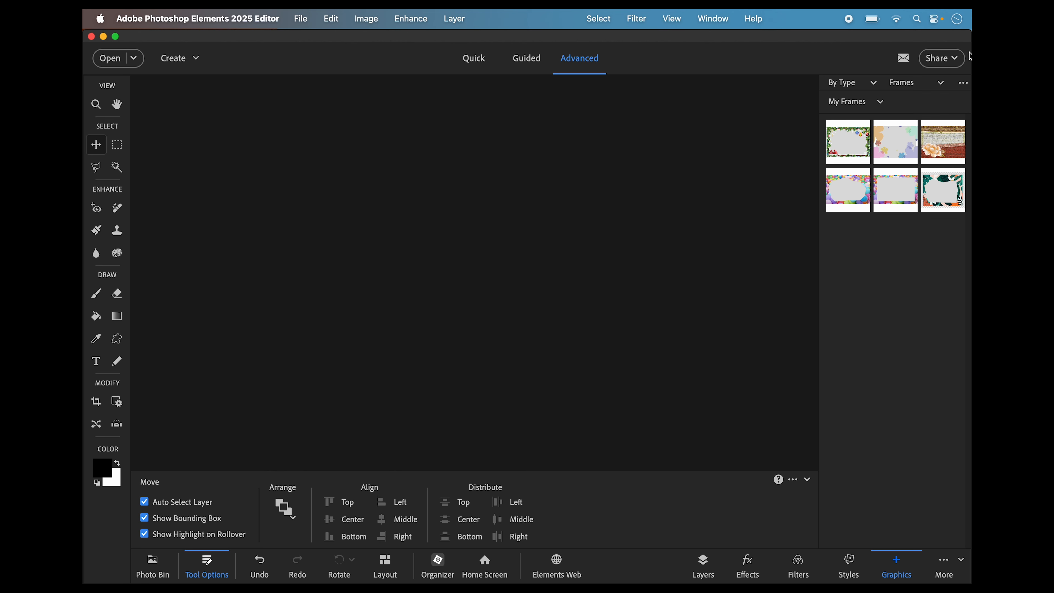
Step: Switch the graphics from Frames to Backgrounds, browse the available backgrounds, and activate the Custom Shape tool
{"action": "left_click", "coordinate": [941, 85]}
{"action": "left_click", "coordinate": [919, 67]}
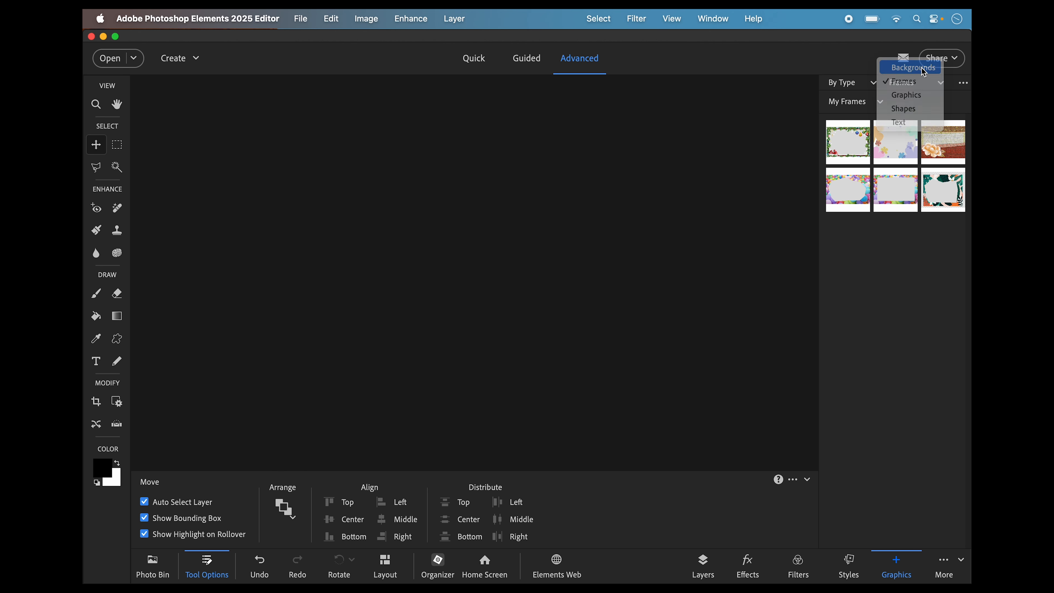
{"action": "scroll", "coordinate": [920, 259], "scroll_direction": "down", "scroll_amount": 15}
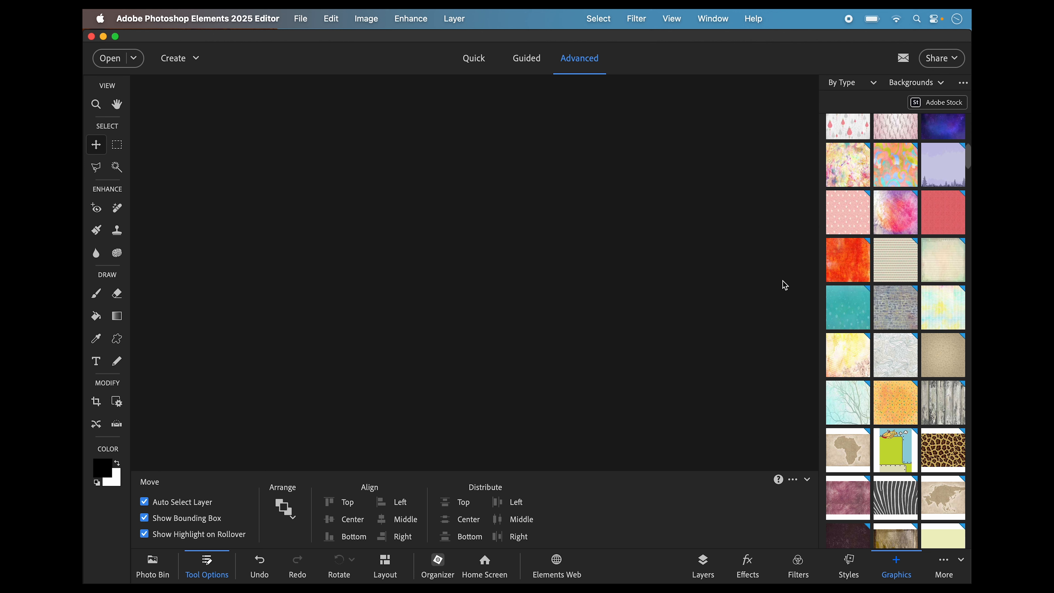
{"action": "left_click", "coordinate": [117, 341]}
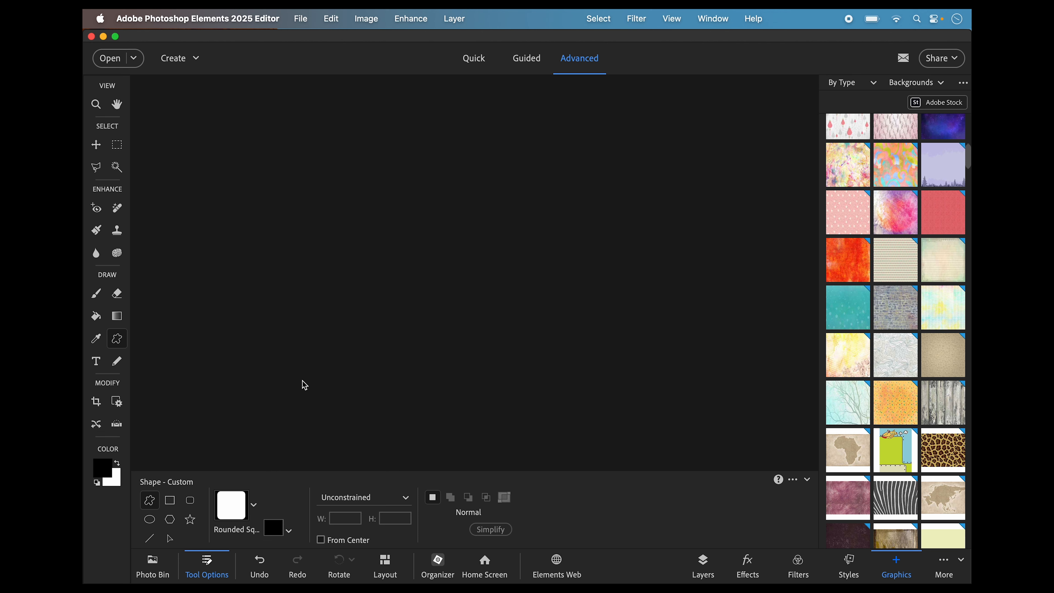
Step: Start a new blank document and set its size to 10 inches wide by 8 inches high
{"action": "key", "text": "super+n"}
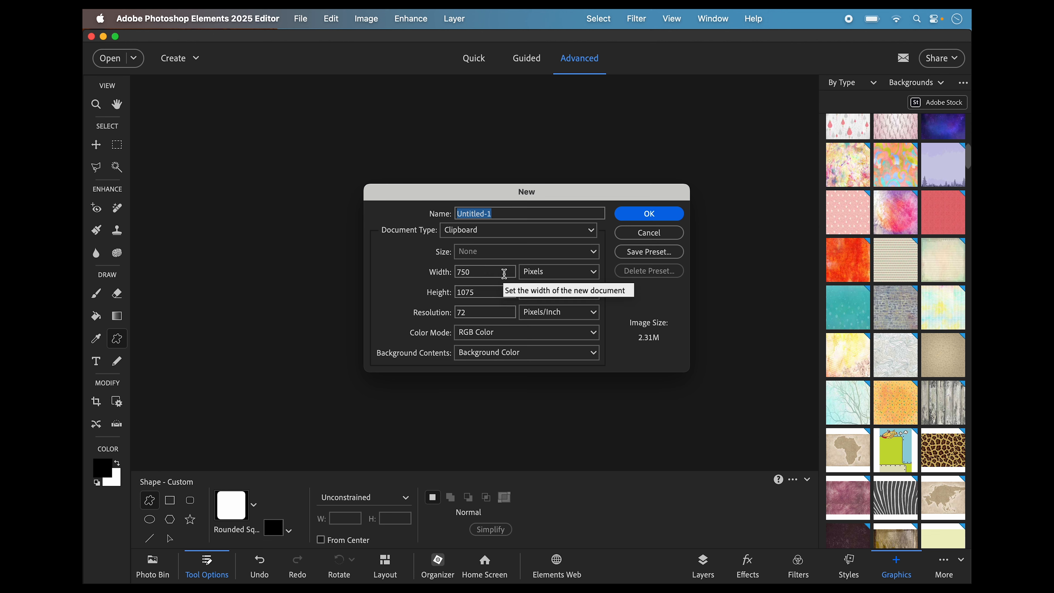
{"action": "left_click", "coordinate": [591, 271]}
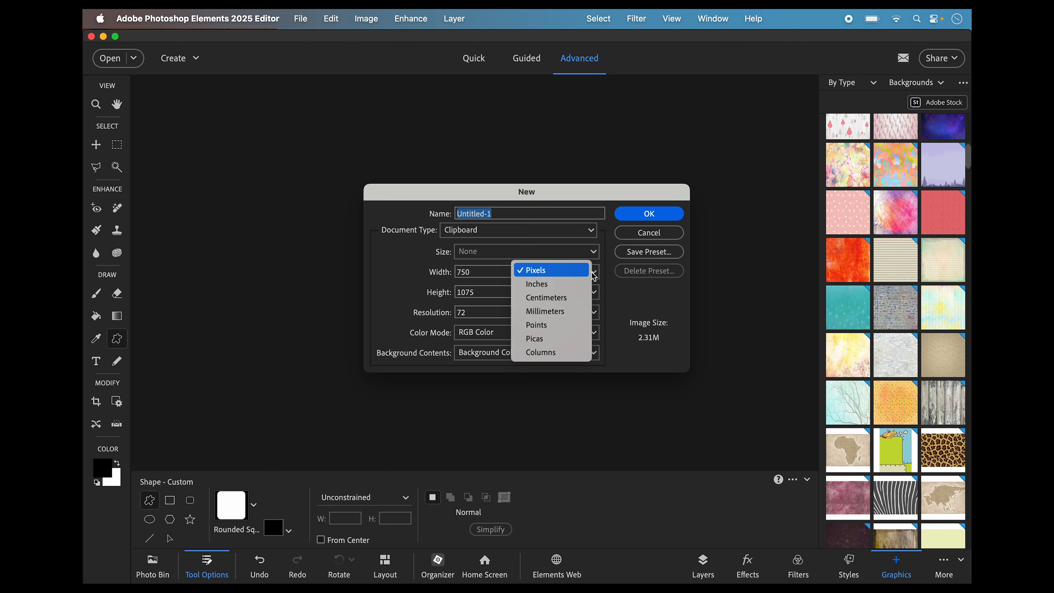
{"action": "left_click", "coordinate": [548, 284]}
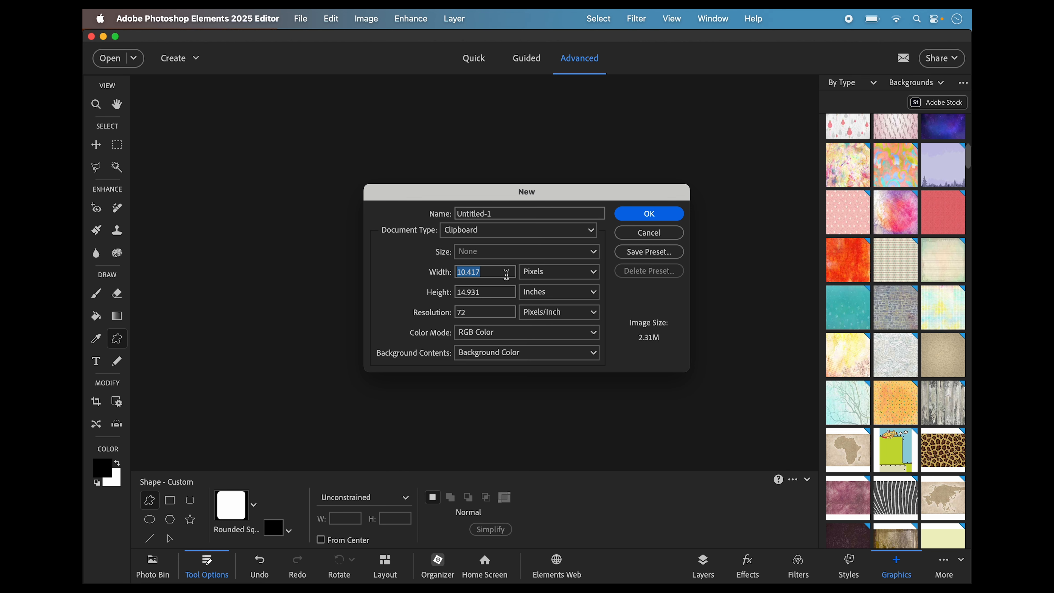
{"action": "left_click", "coordinate": [507, 274]}
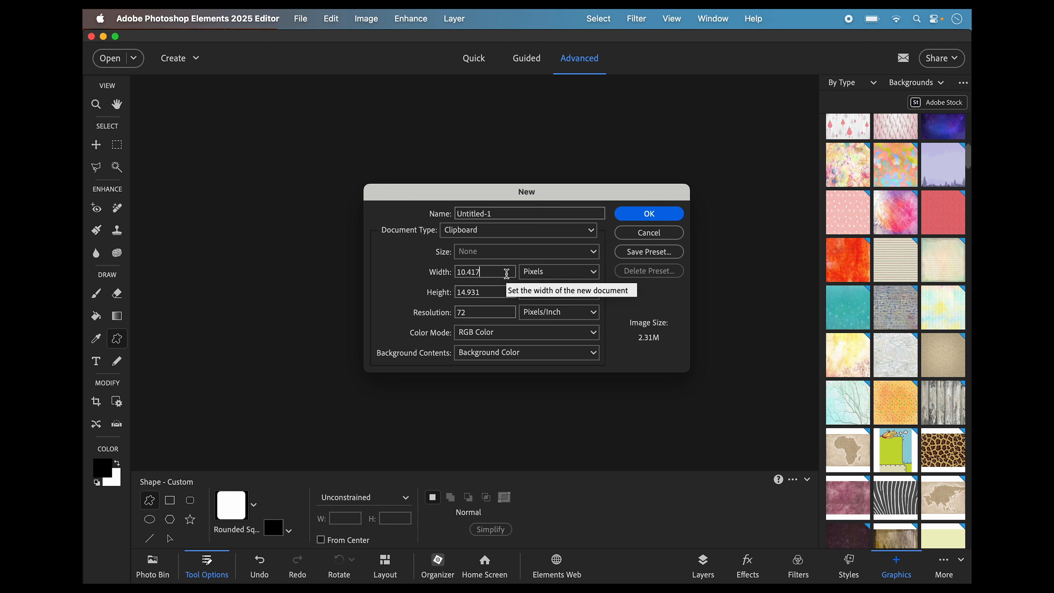
{"action": "key", "text": "BackSpace"}
{"action": "key", "text": "BackSpace"}
{"action": "key", "text": "BackSpace"}
{"action": "key", "text": "BackSpace"}
{"action": "key", "text": "BackSpace"}
{"action": "key", "text": "BackSpace"}
{"action": "type", "text": "10"}
{"action": "key", "text": "Tab"}
{"action": "key", "text": "BackSpace"}
{"action": "type", "text": "8"}
Step: Set the new document's resolution to 300 pixels/inch and create it
{"action": "double_click", "coordinate": [490, 316]}
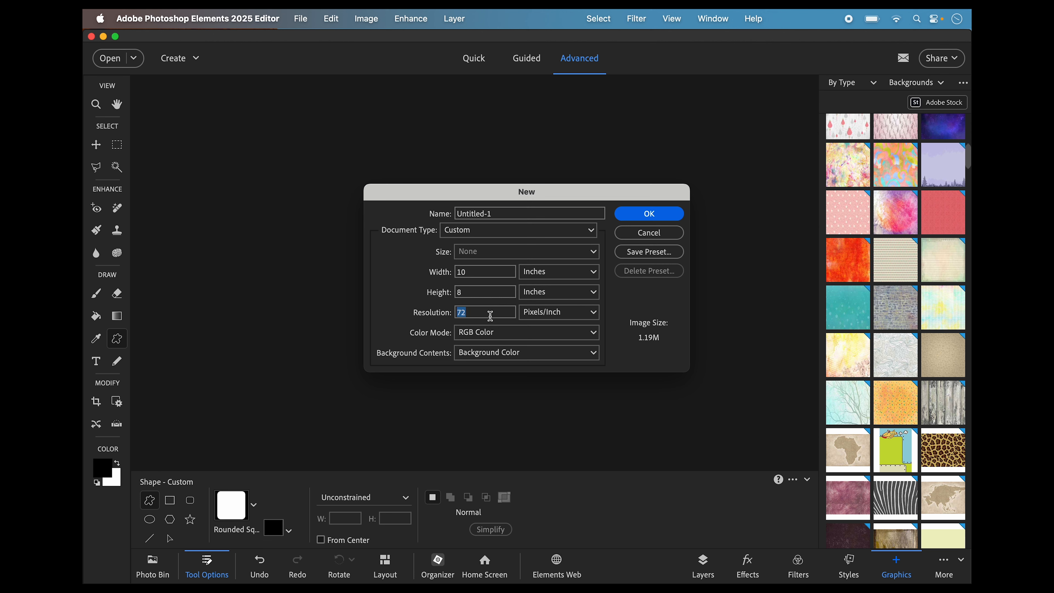
{"action": "key", "text": "BackSpace"}
{"action": "type", "text": "300"}
{"action": "left_click", "coordinate": [652, 215]}
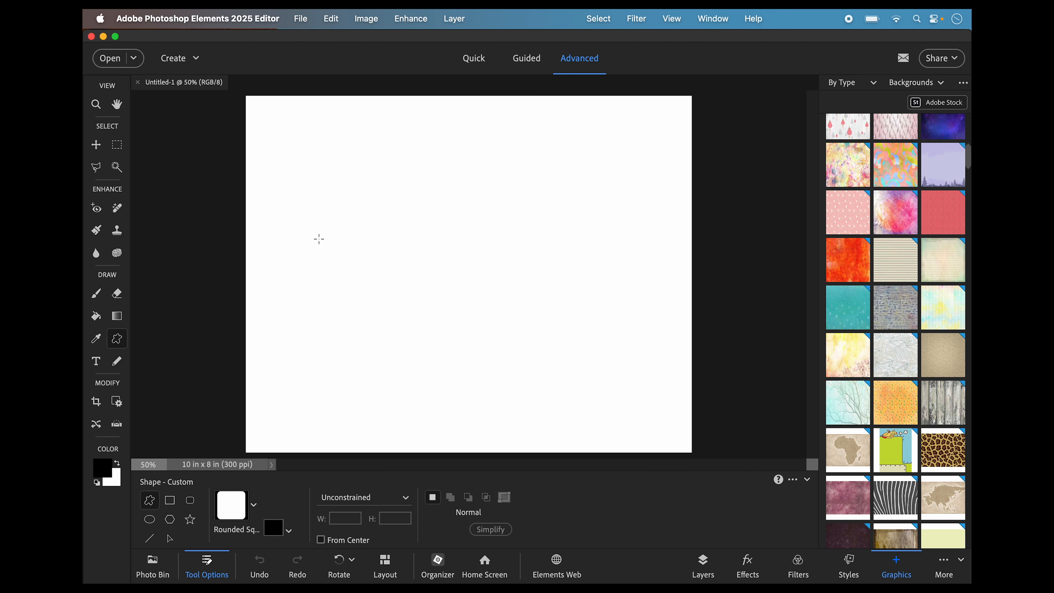
Step: Draw a wide black rounded-square shape in the middle of the blank canvas and scale it proportionally to about 109%
{"action": "left_click_drag", "start_coordinate": [303, 185], "coordinate": [624, 368]}
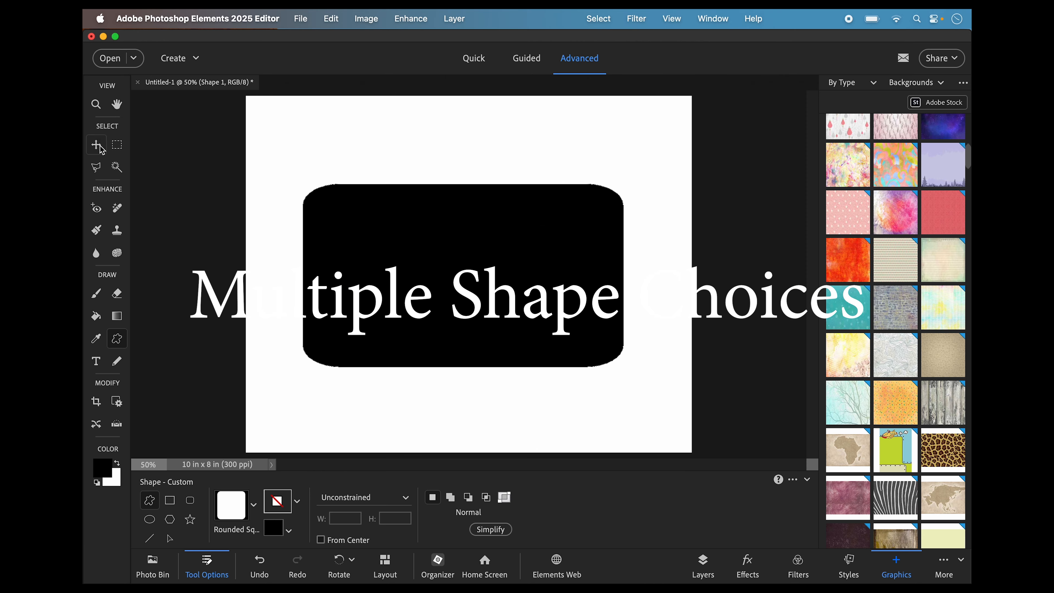
{"action": "left_click", "coordinate": [100, 145]}
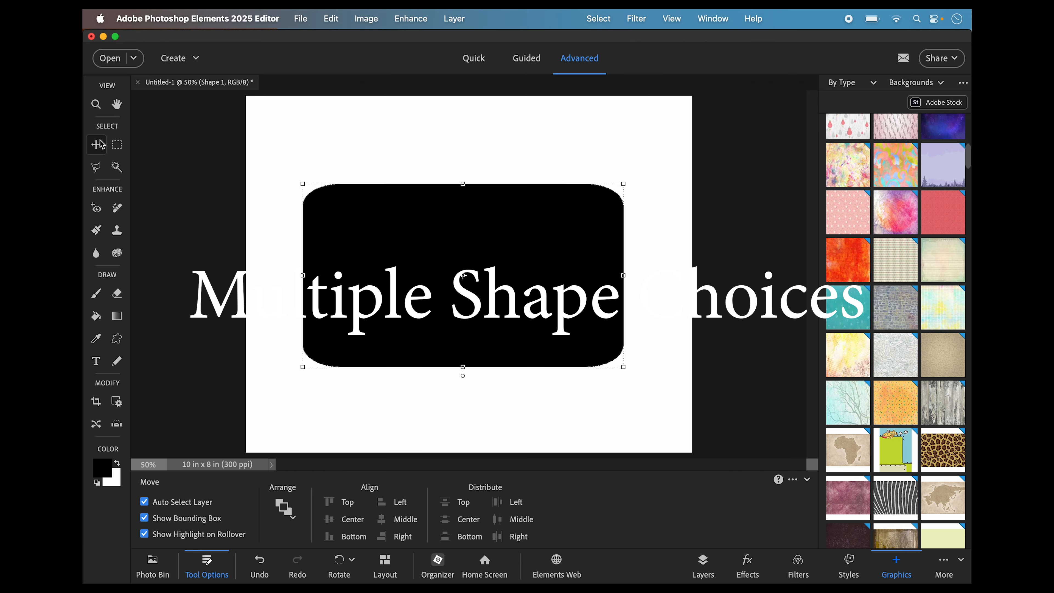
{"action": "left_click_drag", "start_coordinate": [624, 184], "coordinate": [652, 167]}
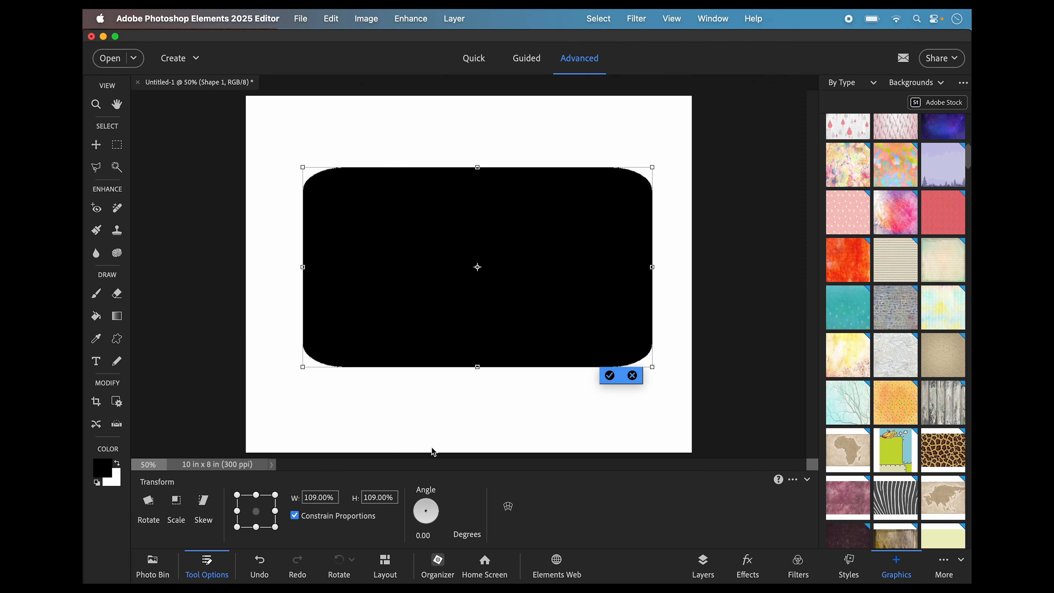
Step: Scale the black shape without constrained proportions to about 114% width and 129% height, roughly centred on the canvas, and apply it
{"action": "left_click", "coordinate": [295, 516]}
{"action": "left_click_drag", "start_coordinate": [302, 167], "coordinate": [282, 155]}
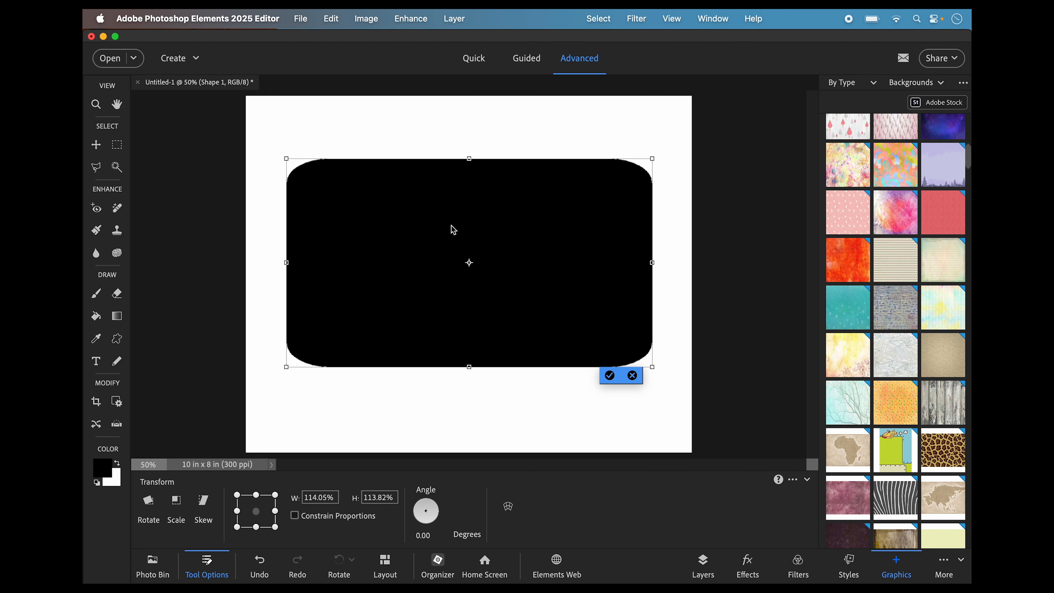
{"action": "left_click_drag", "start_coordinate": [468, 261], "coordinate": [474, 256]}
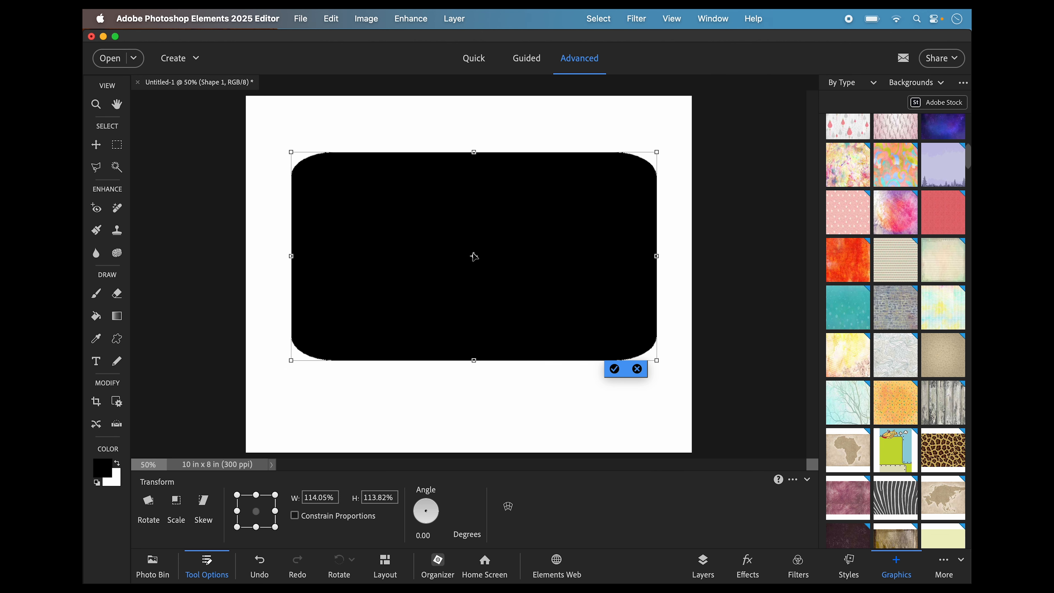
{"action": "left_click_drag", "start_coordinate": [474, 360], "coordinate": [479, 384]}
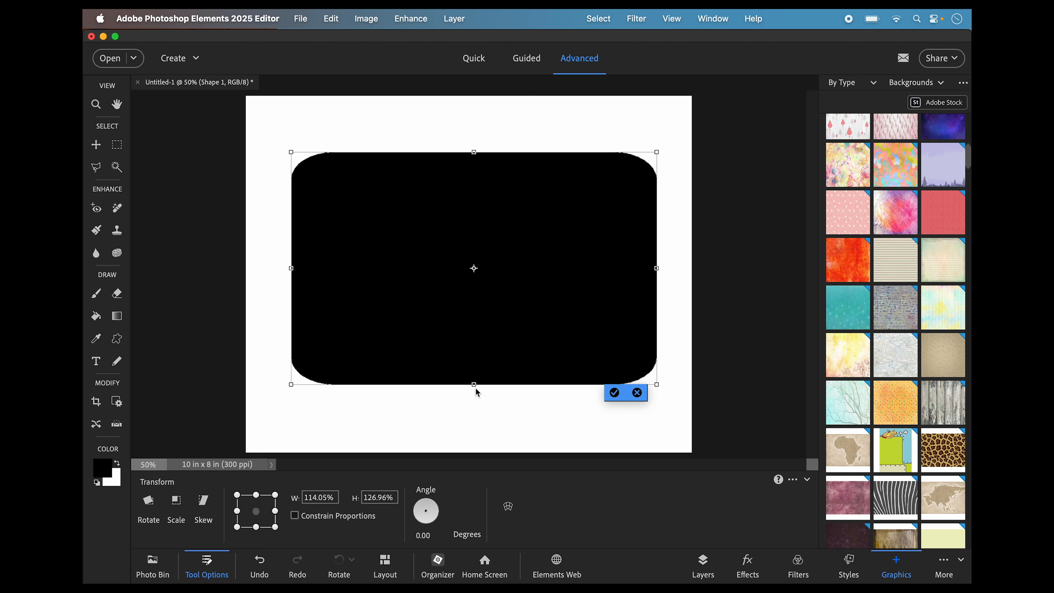
{"action": "left_click_drag", "start_coordinate": [474, 385], "coordinate": [476, 387]}
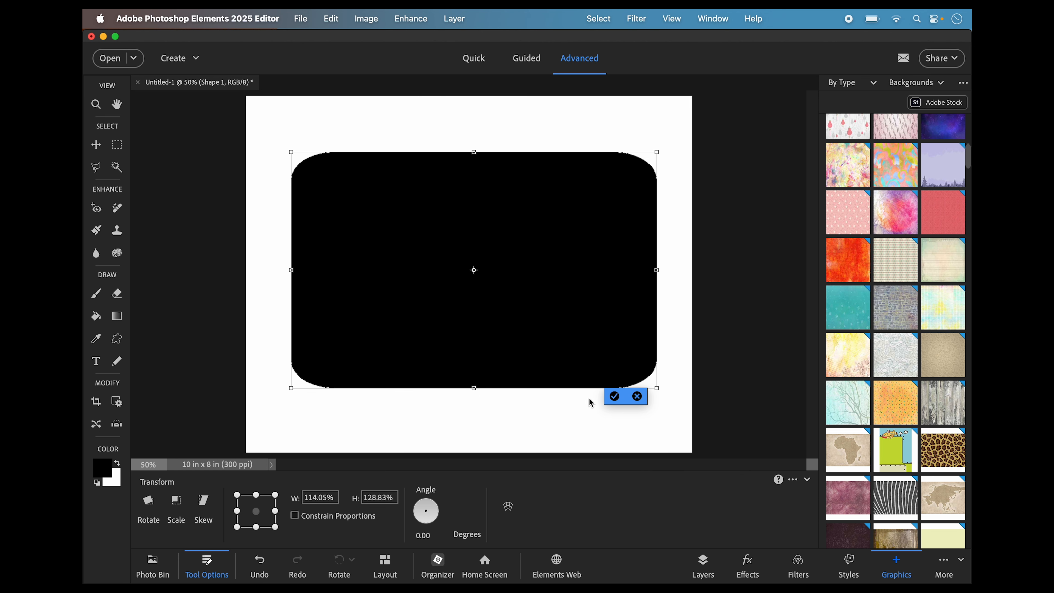
{"action": "left_click", "coordinate": [614, 396]}
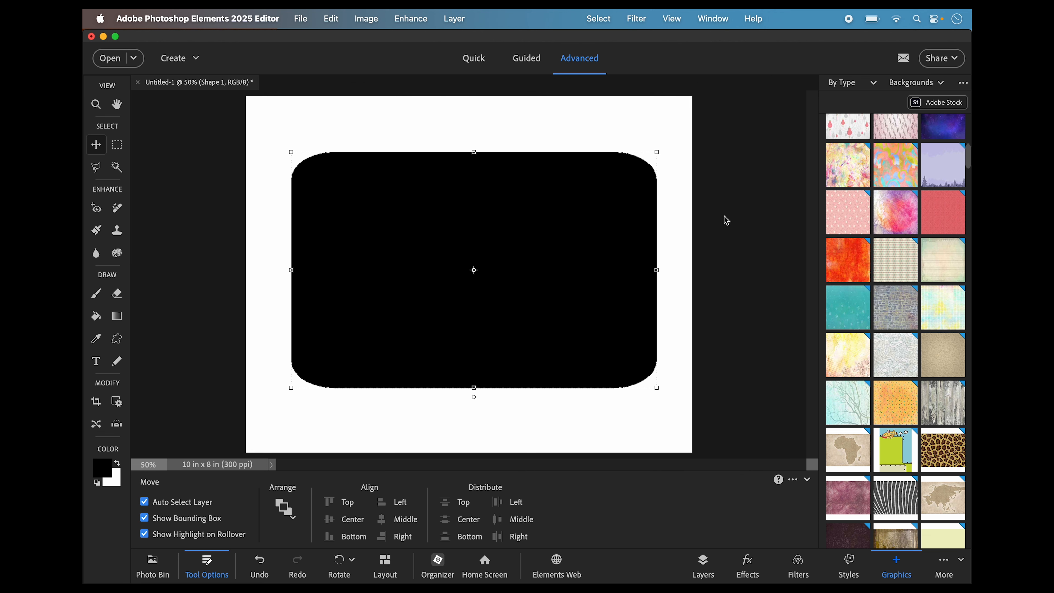
Step: Flatten the image and open it in the Frame Creator guided edit
{"action": "left_click", "coordinate": [457, 23]}
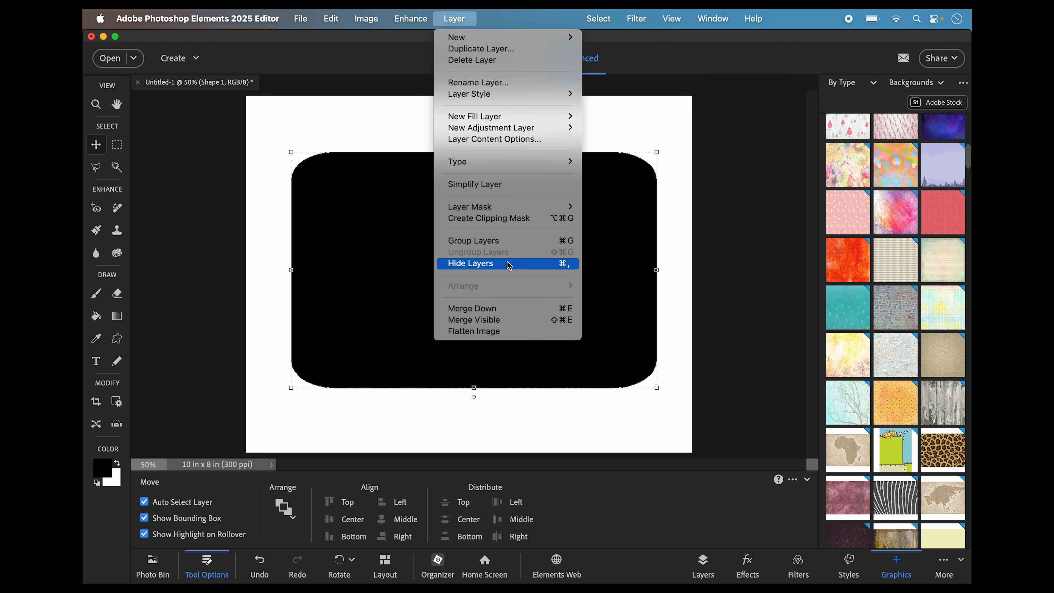
{"action": "left_click", "coordinate": [499, 332]}
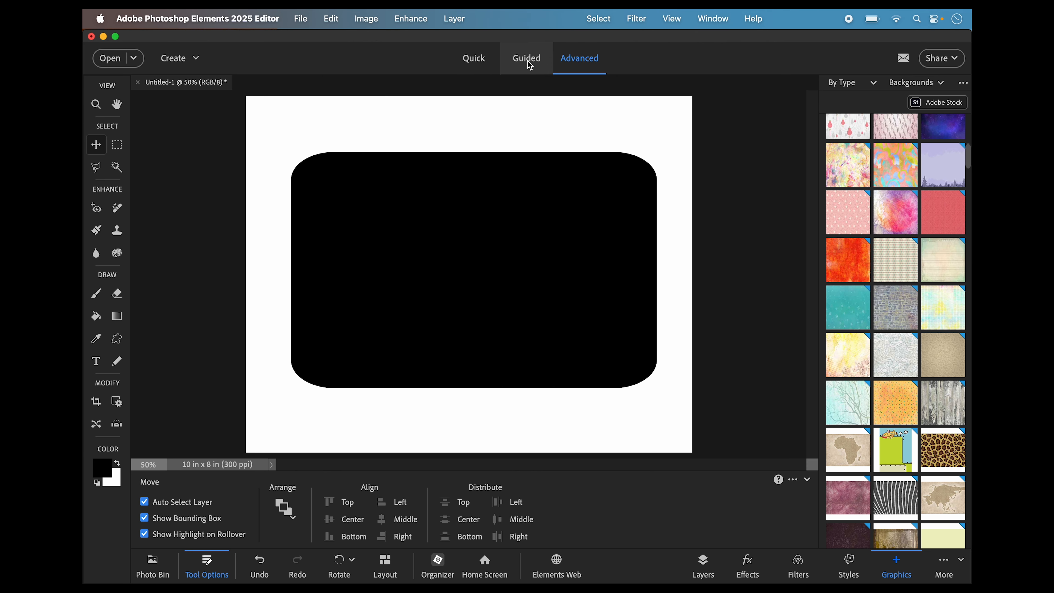
{"action": "left_click", "coordinate": [529, 64]}
{"action": "left_click", "coordinate": [625, 162]}
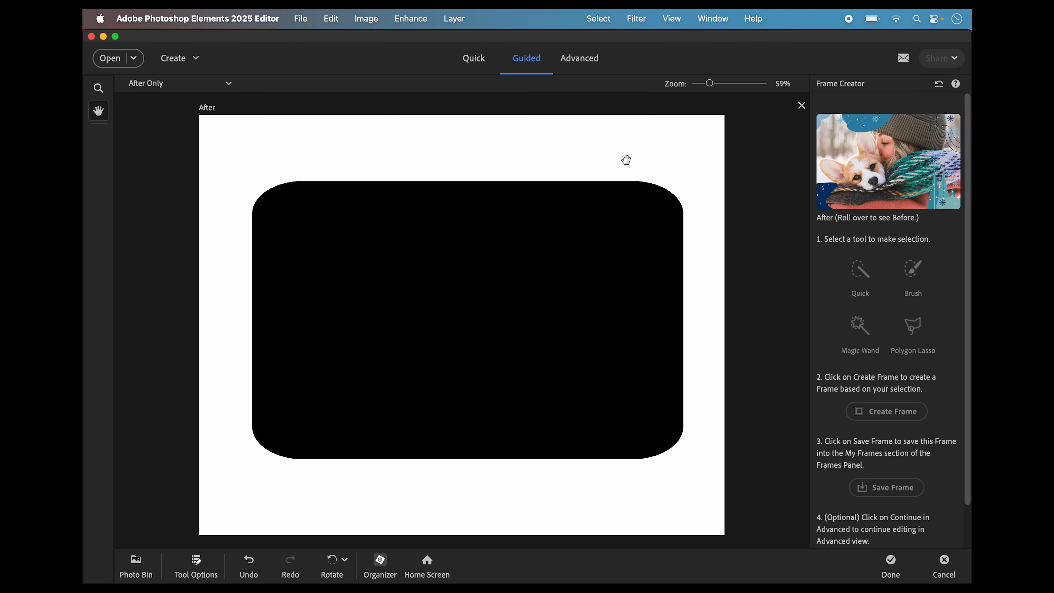
Step: Select the black rounded rectangle with the Magic Wand and create a frame from the selection
{"action": "left_click", "coordinate": [856, 327]}
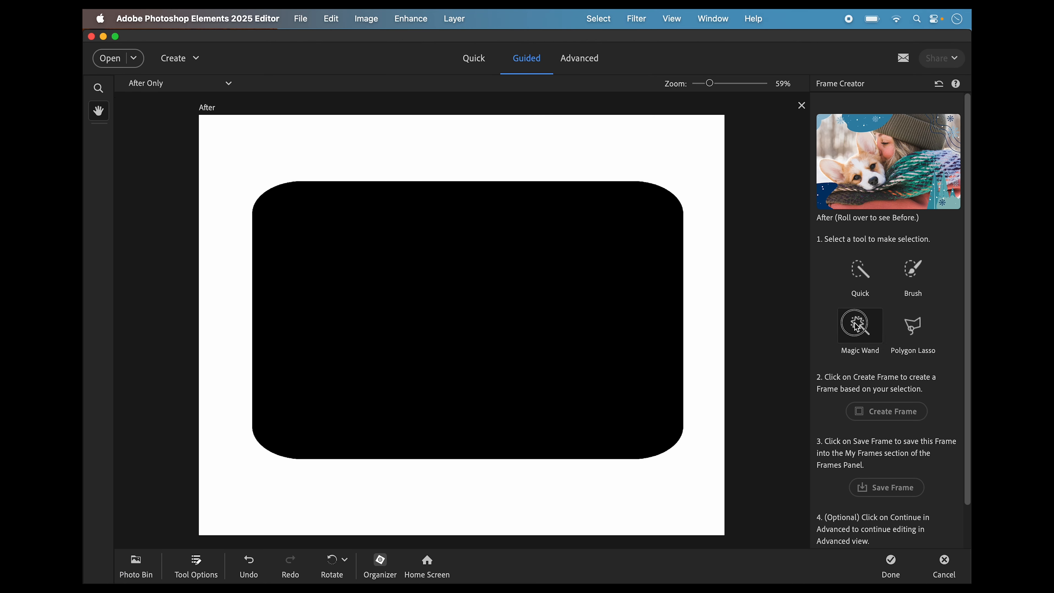
{"action": "left_click", "coordinate": [498, 288]}
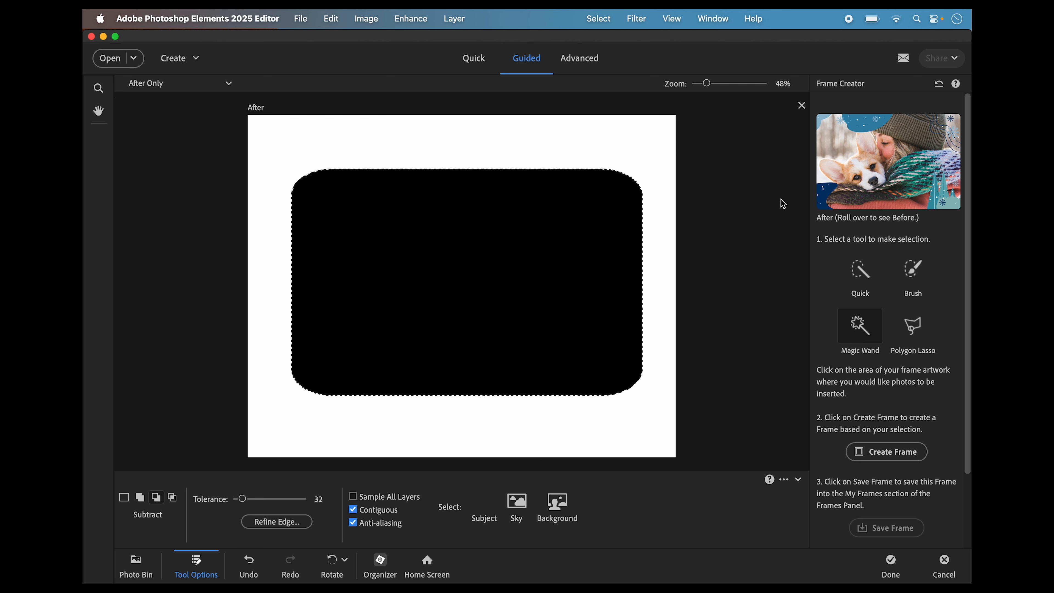
{"action": "left_click", "coordinate": [889, 455]}
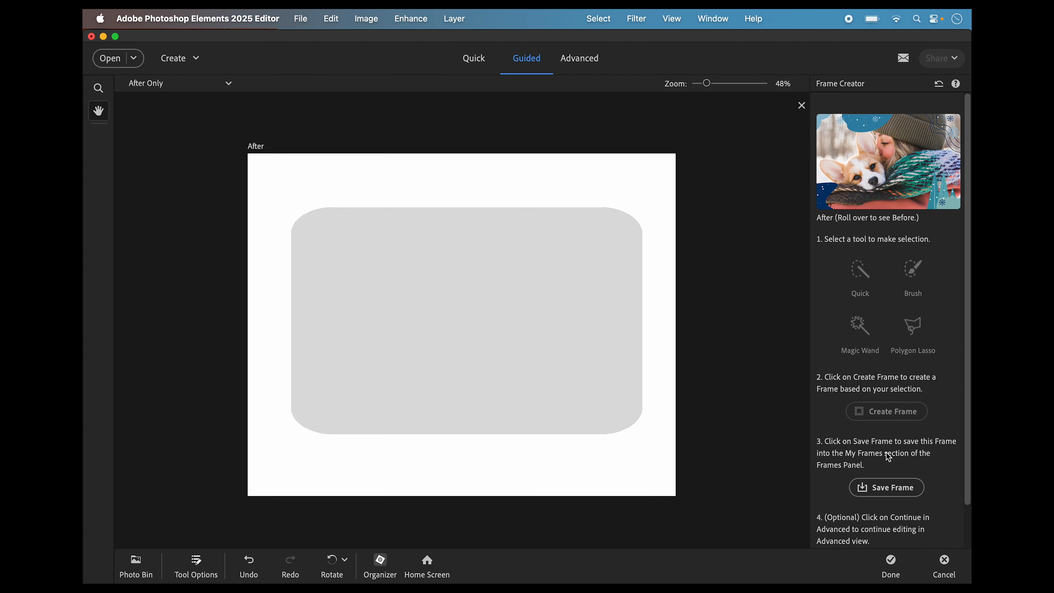
Step: Save the new frame to My Frames under the name Rounded-Rectangle
{"action": "left_click", "coordinate": [894, 492]}
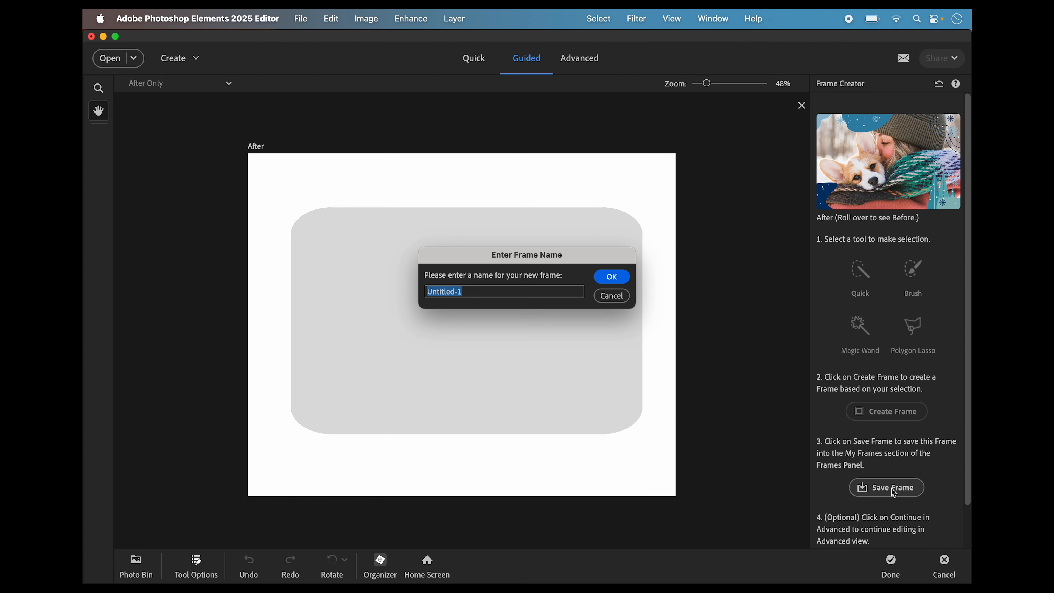
{"action": "type", "text": "Rounded"}
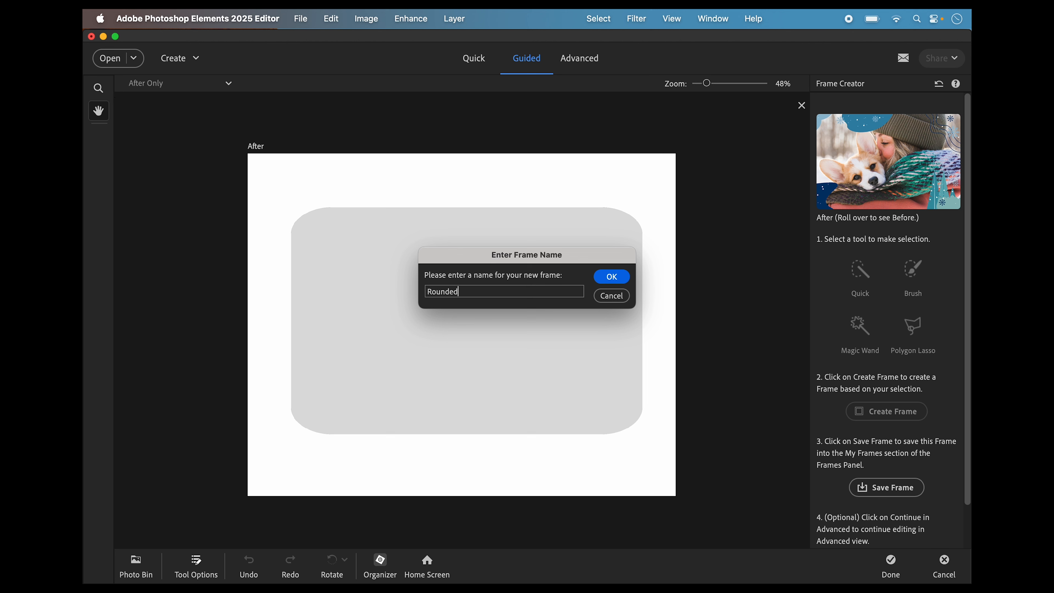
{"action": "type", "text": "-Rectangle"}
{"action": "left_click", "coordinate": [618, 275]}
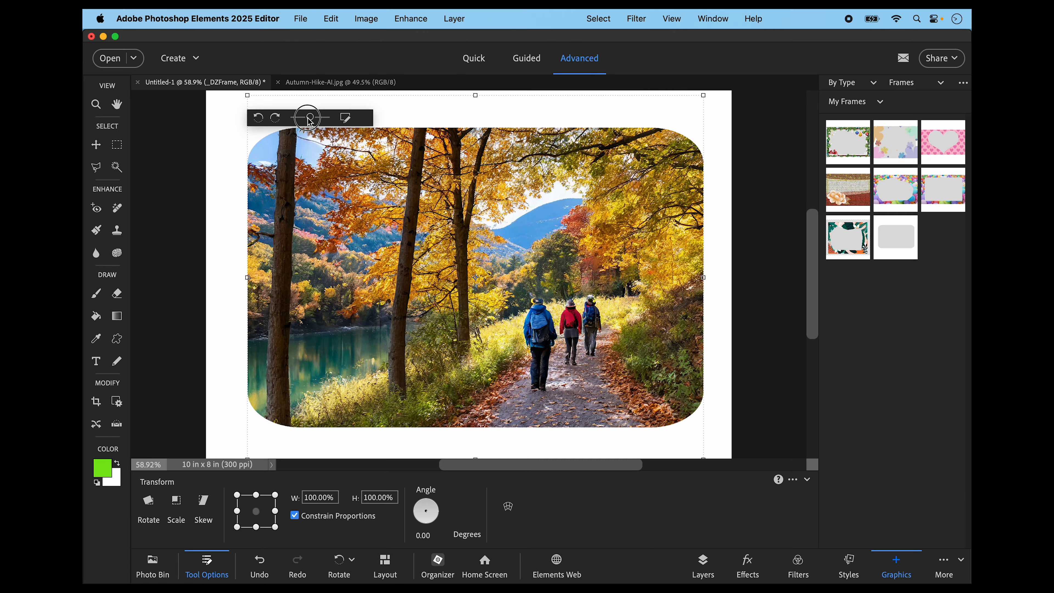
Step: Adjust the scale of the autumn hike photo inside the rounded rectangle frame
{"action": "left_click_drag", "start_coordinate": [307, 119], "coordinate": [310, 119]}
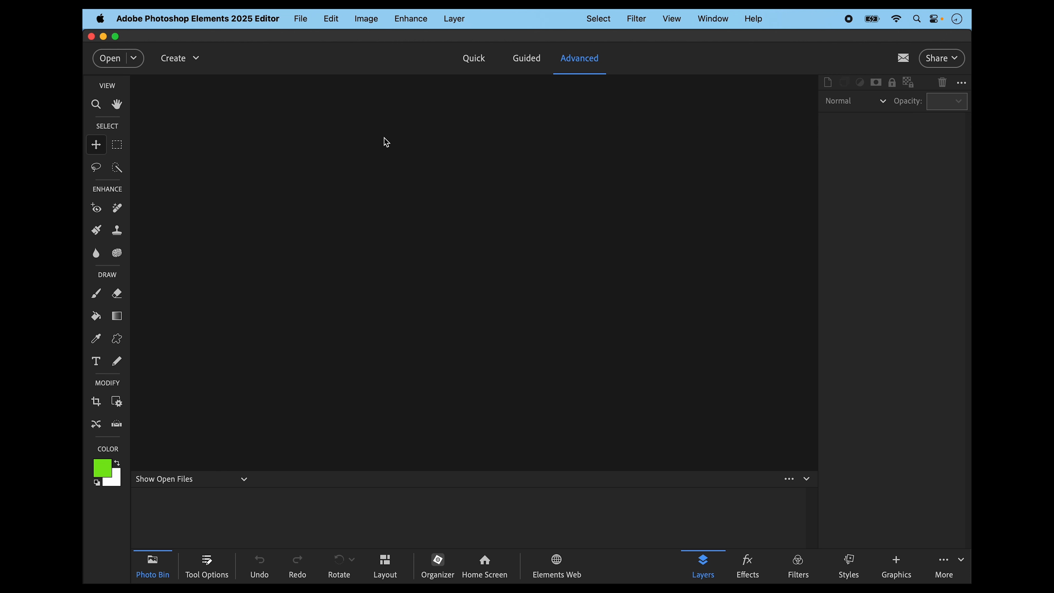
Step: Start a new blank file measured in pixels and set its width to 1920 pixels
{"action": "left_click", "coordinate": [302, 20]}
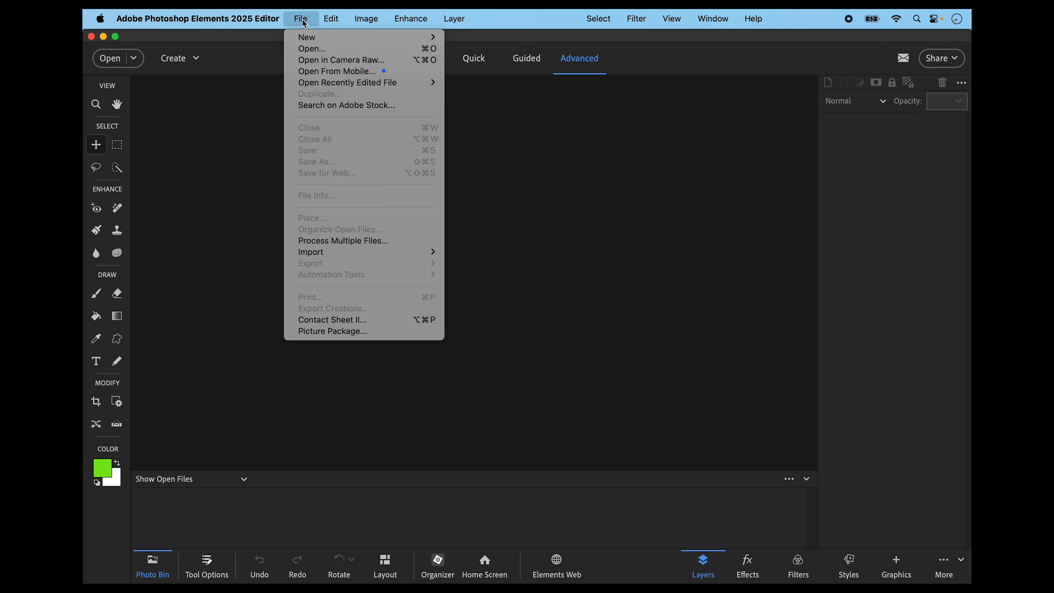
{"action": "mouse_move", "coordinate": [316, 38]}
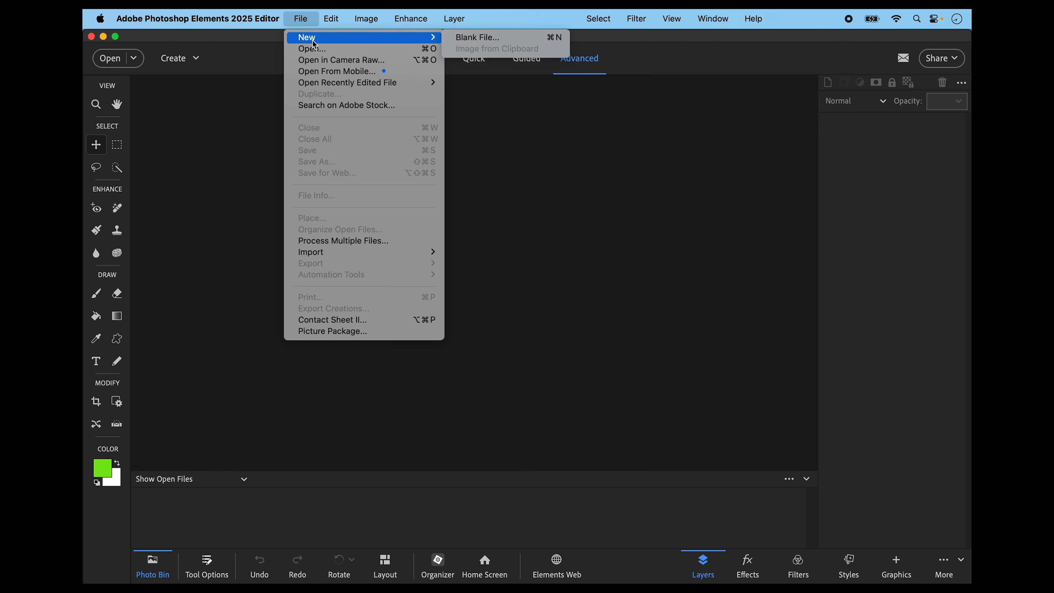
{"action": "left_click", "coordinate": [473, 40]}
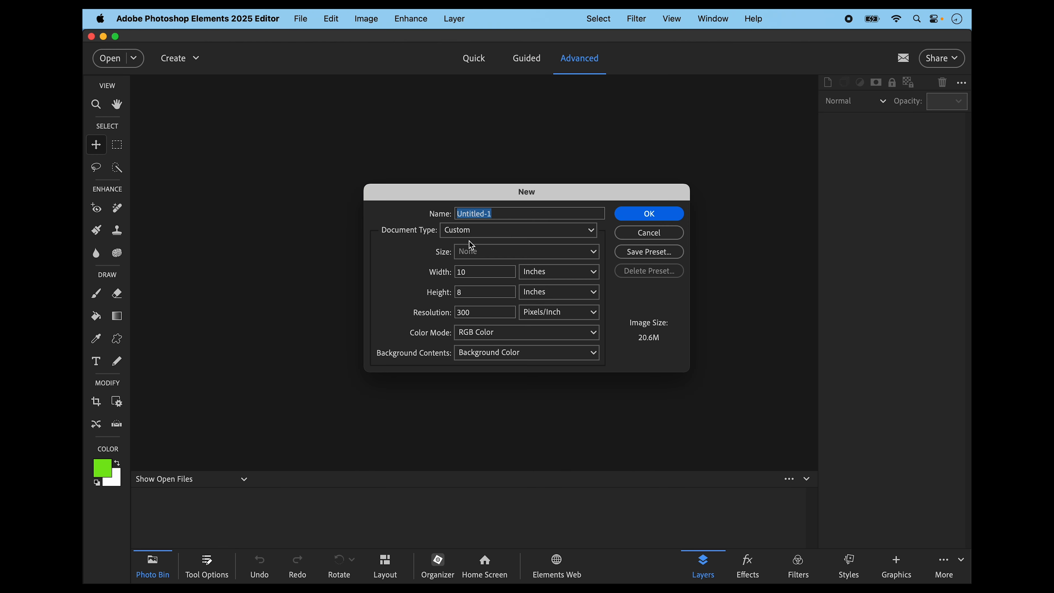
{"action": "left_click", "coordinate": [591, 273]}
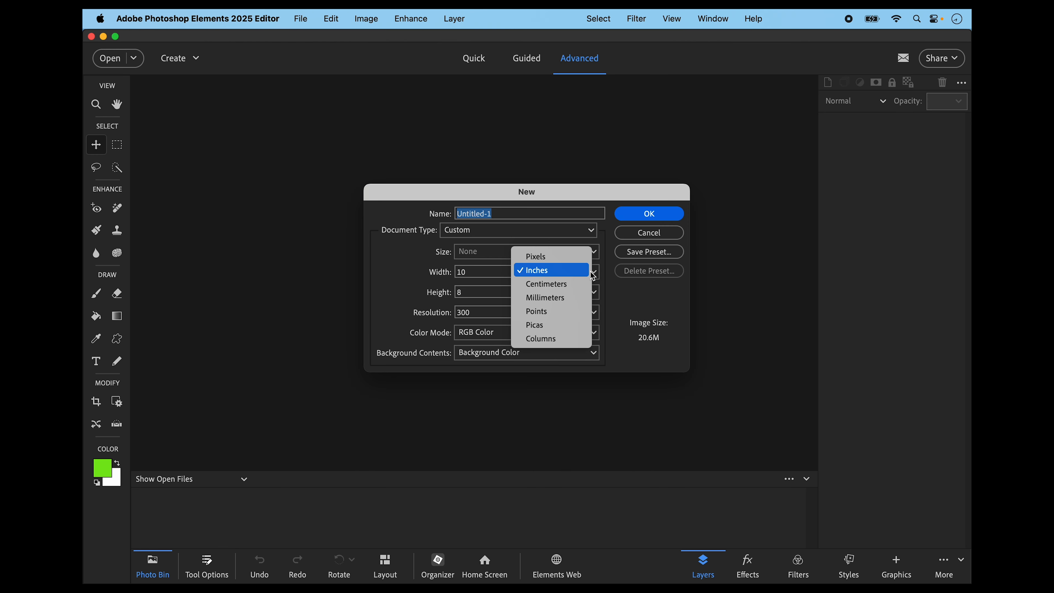
{"action": "left_click", "coordinate": [548, 260]}
{"action": "left_click", "coordinate": [495, 272]}
{"action": "key", "text": "BackSpace"}
{"action": "key", "text": "BackSpace"}
{"action": "key", "text": "BackSpace"}
{"action": "key", "text": "BackSpace"}
{"action": "type", "text": "1920"}
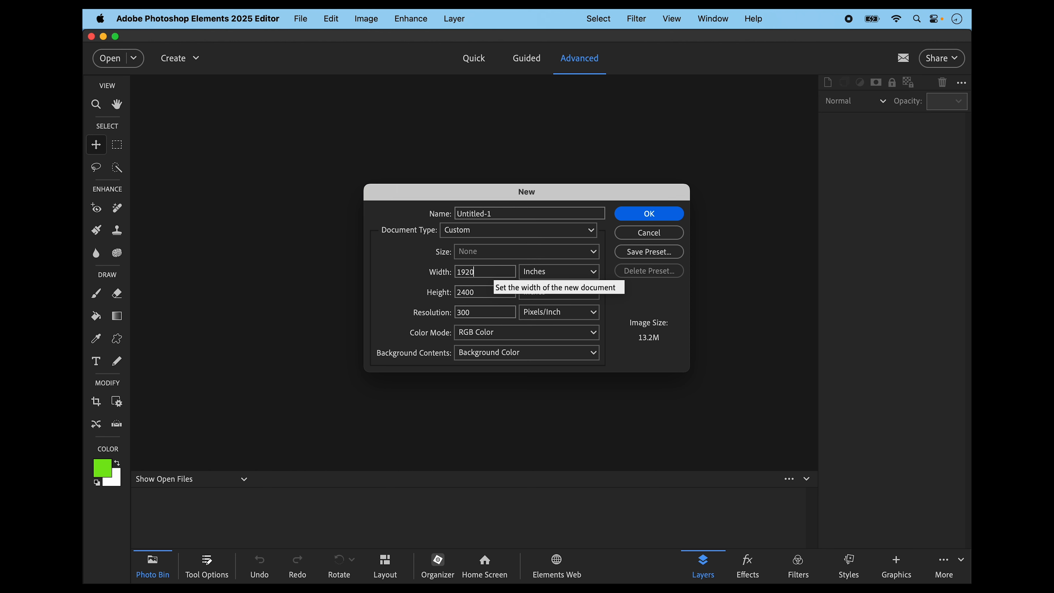
Step: Set the new file's height to 1080 pixels and resolution to 72 pixels/inch, and create it
{"action": "left_click", "coordinate": [494, 291]}
{"action": "type", "text": "1080"}
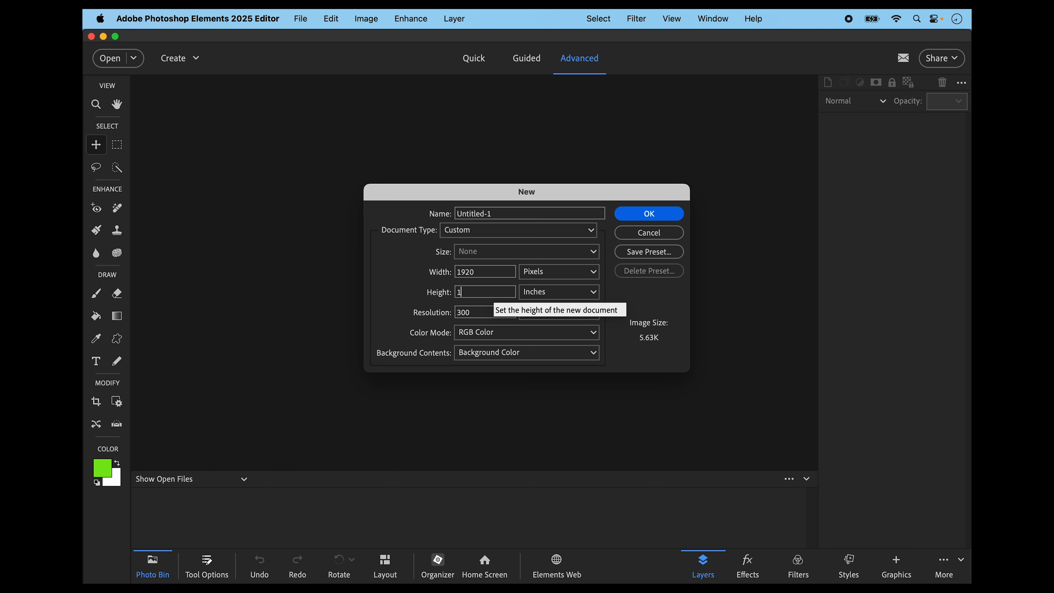
{"action": "left_click", "coordinate": [494, 315]}
{"action": "type", "text": "72"}
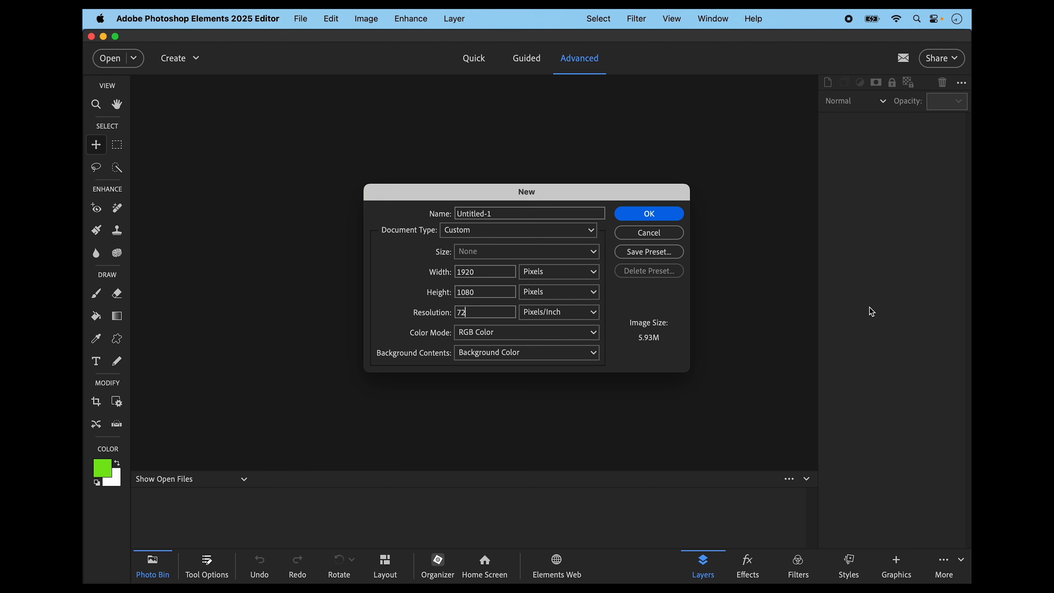
{"action": "left_click", "coordinate": [656, 217]}
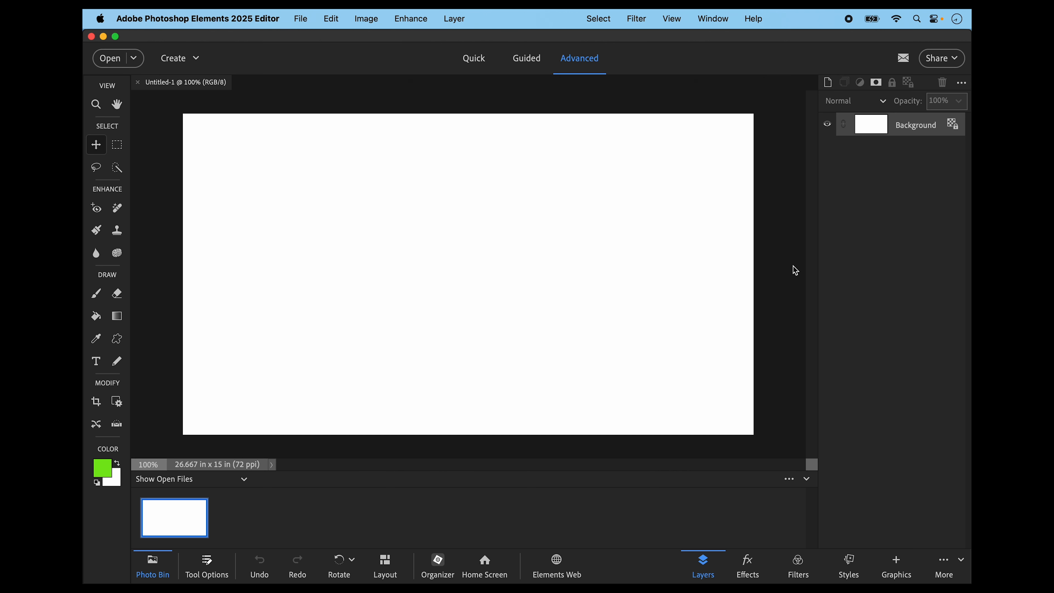
Step: Fill the blank canvas with the light pink background graphic patterned with rows of darker pink hearts
{"action": "left_click", "coordinate": [899, 571]}
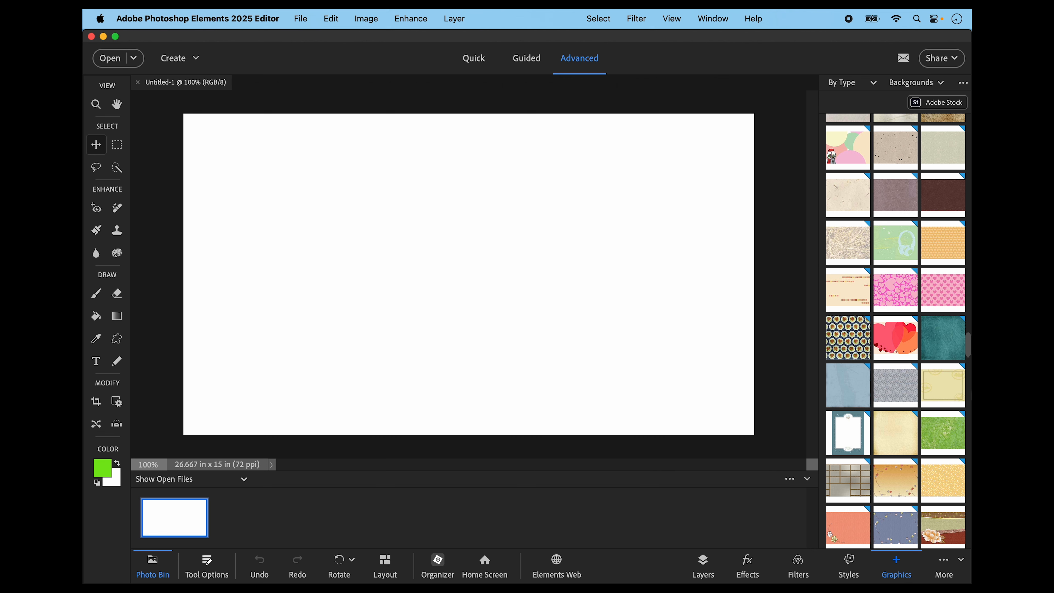
{"action": "double_click", "coordinate": [939, 289]}
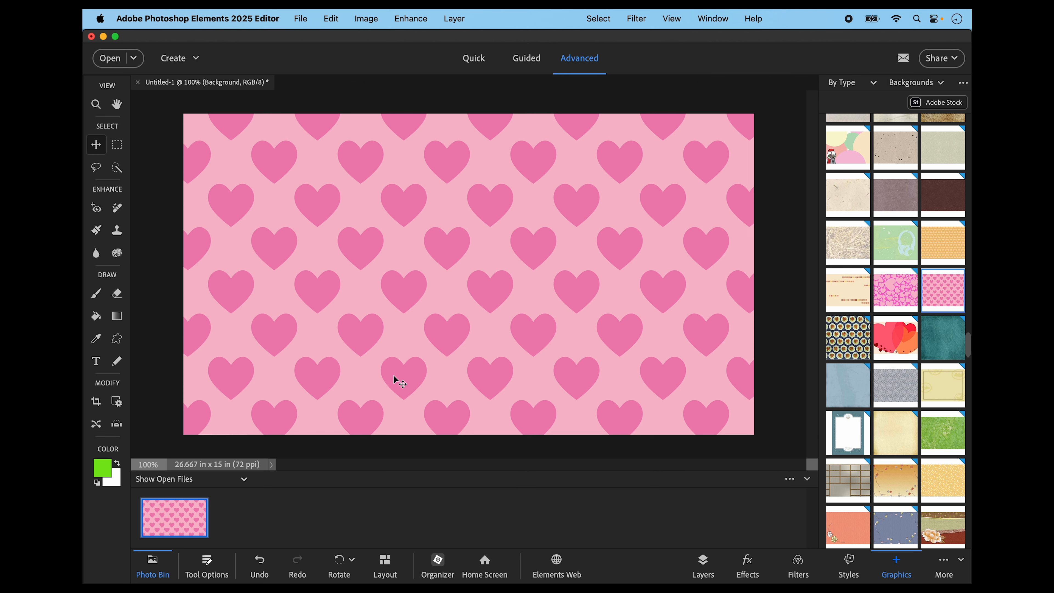
Step: Draw a green Heart Card custom shape near the middle of the canvas, spanning about half its width
{"action": "left_click", "coordinate": [118, 340]}
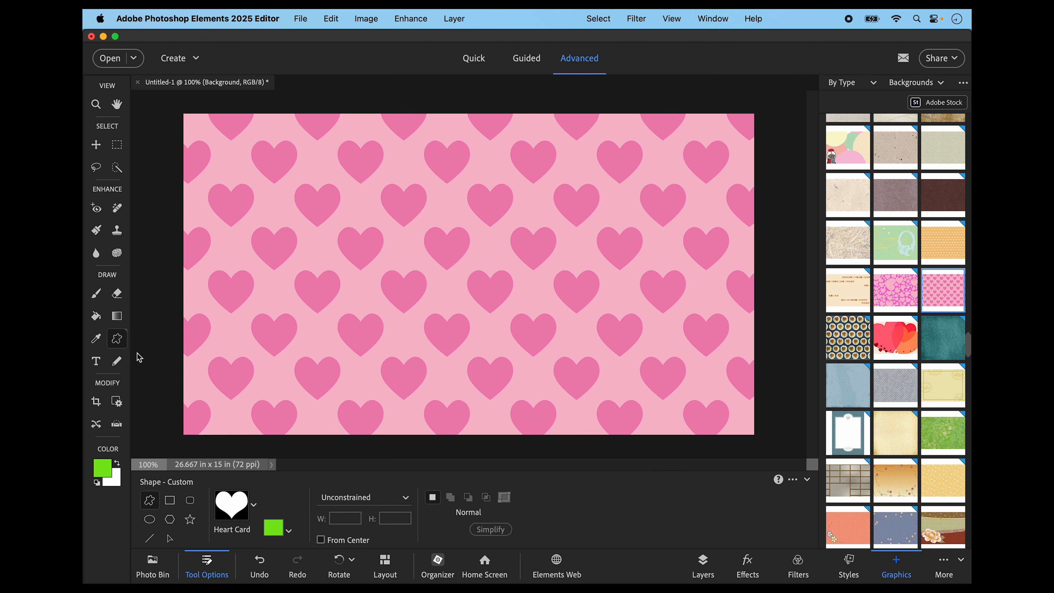
{"action": "left_click", "coordinate": [258, 510]}
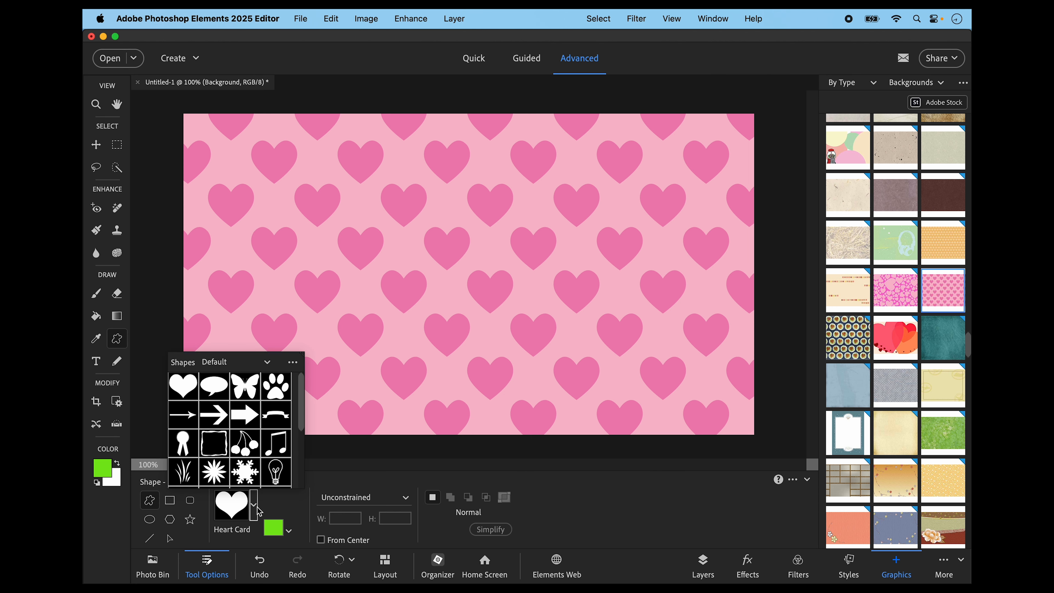
{"action": "left_click", "coordinate": [184, 392]}
{"action": "left_click", "coordinate": [452, 474]}
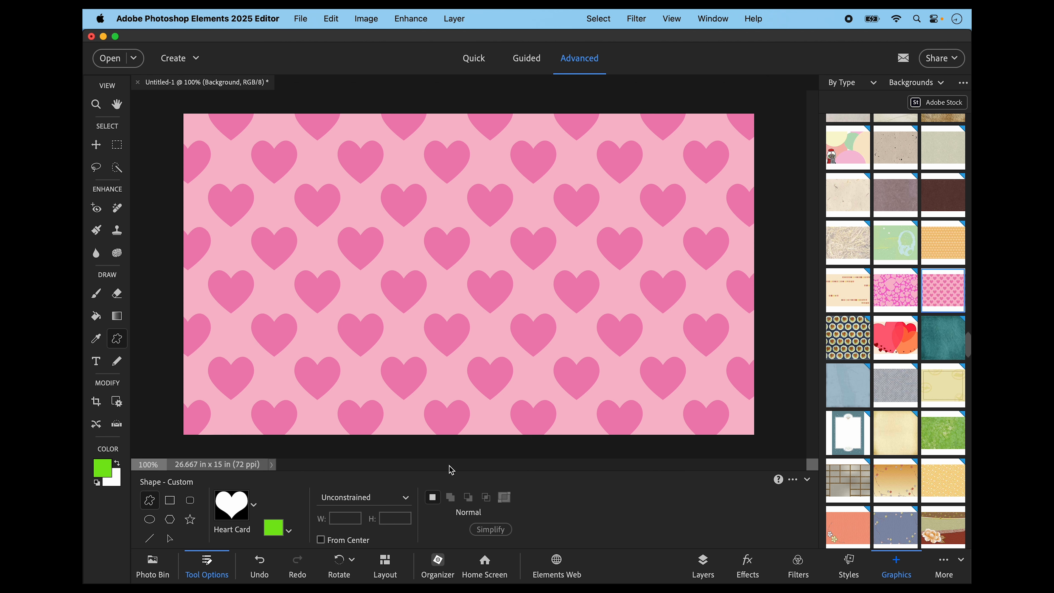
{"action": "left_click_drag", "start_coordinate": [328, 153], "coordinate": [625, 381]}
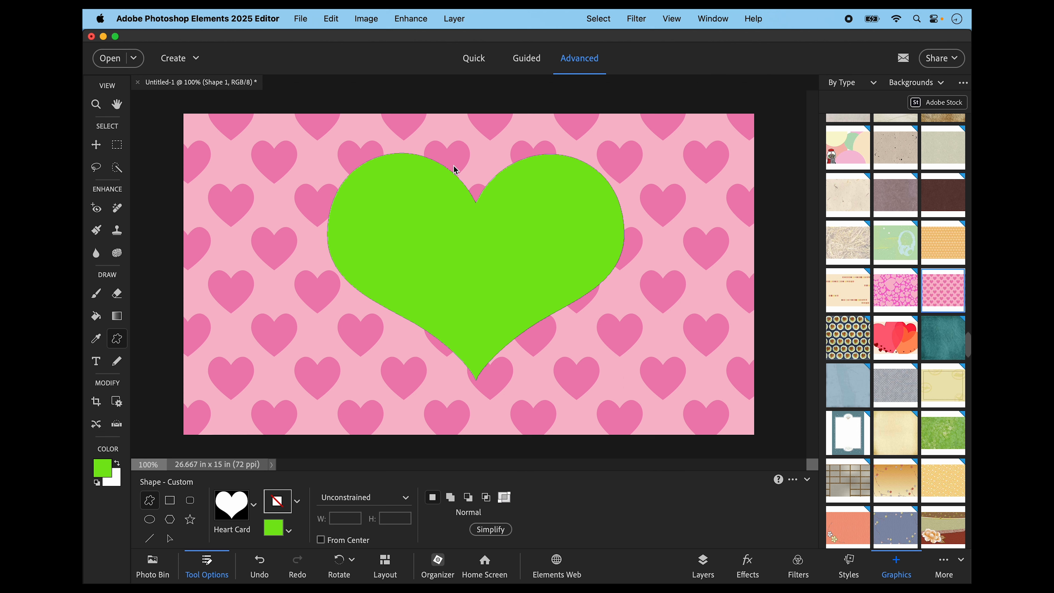
Step: Scale the green heart proportionally to about 133%, centre it on the canvas, and apply the transformation
{"action": "left_click", "coordinate": [100, 149]}
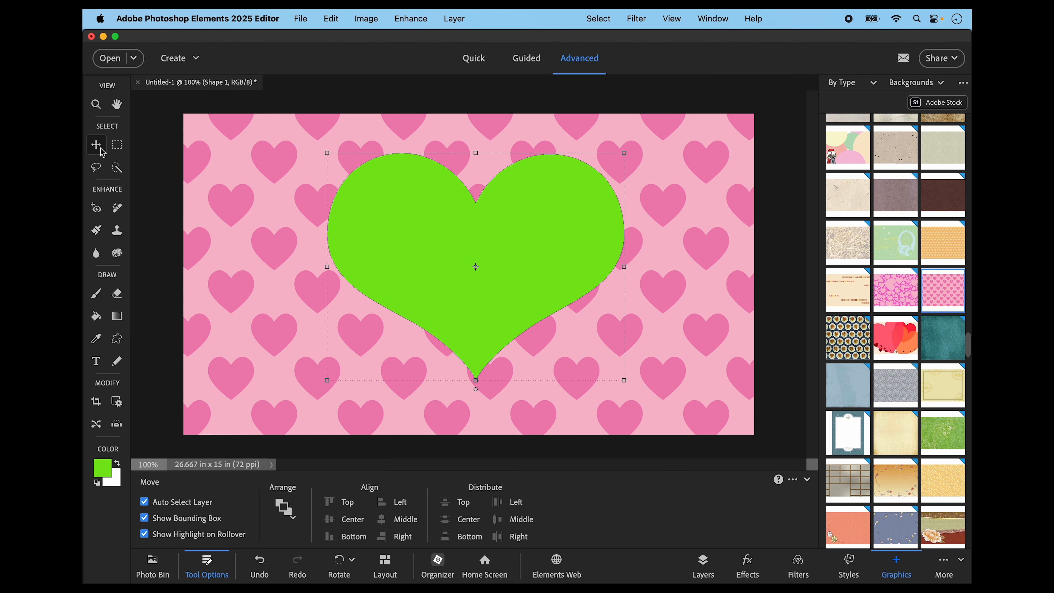
{"action": "left_click_drag", "start_coordinate": [327, 155], "coordinate": [284, 120]}
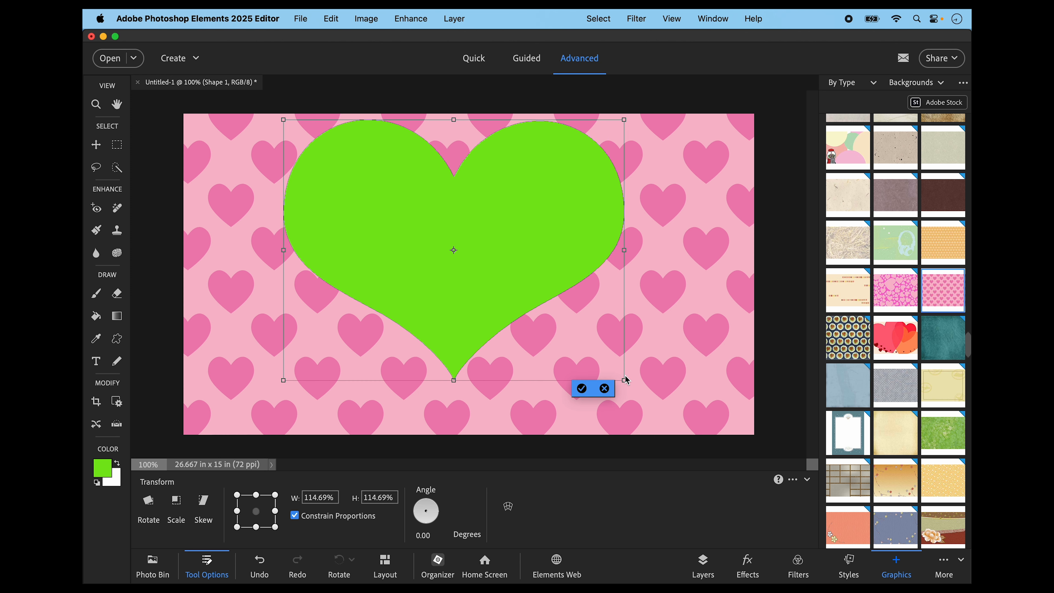
{"action": "left_click_drag", "start_coordinate": [624, 381], "coordinate": [688, 408]}
{"action": "mouse_move", "coordinate": [492, 283]}
{"action": "left_mouse_down"}
{"action": "mouse_move", "coordinate": [483, 277]}
{"action": "mouse_move", "coordinate": [487, 247]}
{"action": "mouse_move", "coordinate": [489, 264]}
{"action": "left_mouse_up"}
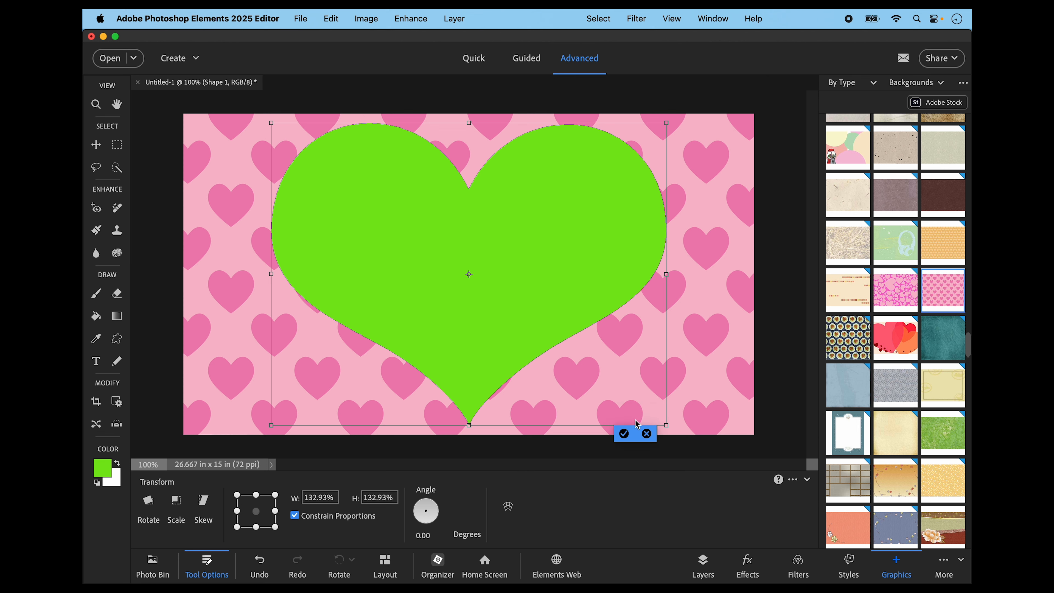
{"action": "key", "text": "Return"}
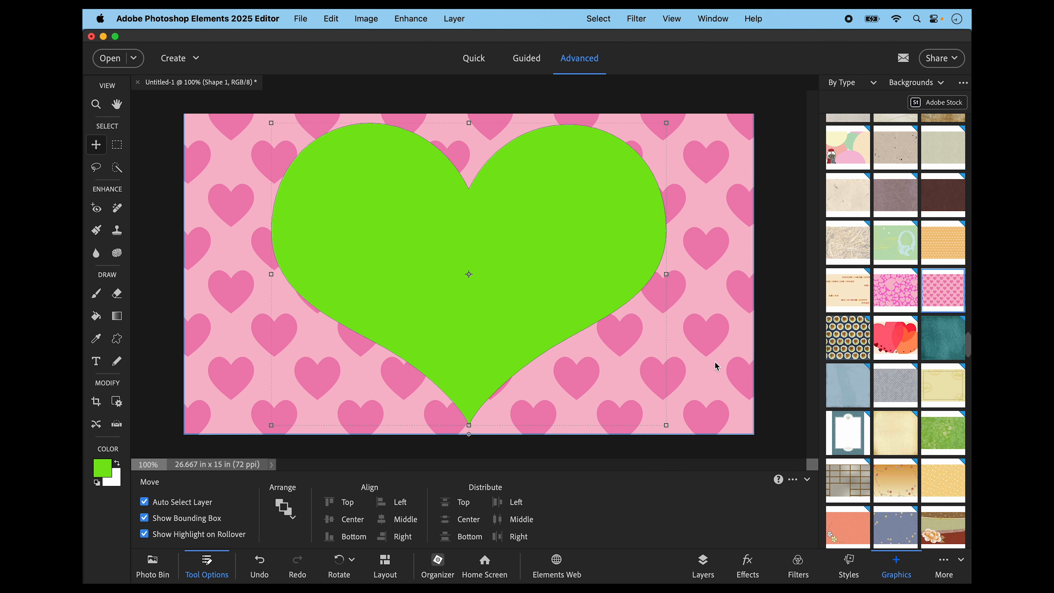
Step: Flatten the hearts image and open it in the Frame Creator guided edit
{"action": "left_click", "coordinate": [118, 107]}
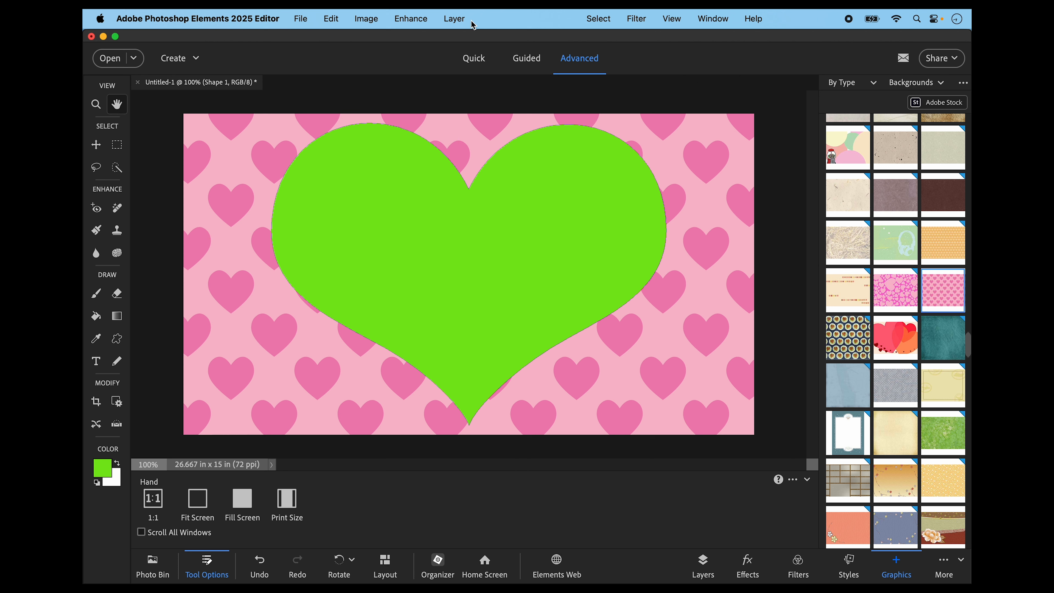
{"action": "left_click", "coordinate": [455, 22]}
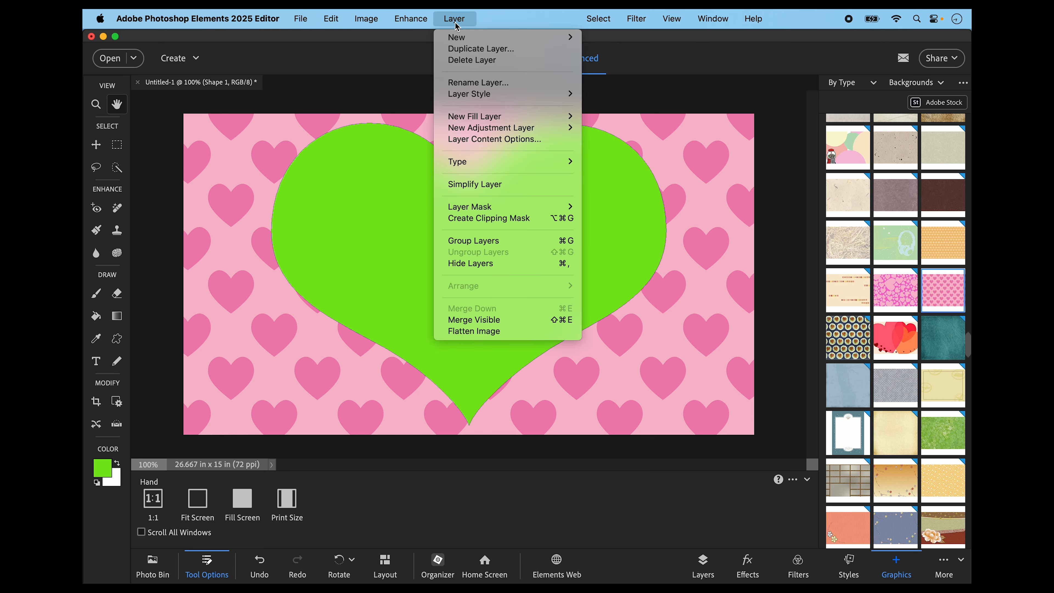
{"action": "left_click", "coordinate": [469, 332]}
{"action": "left_click", "coordinate": [537, 62]}
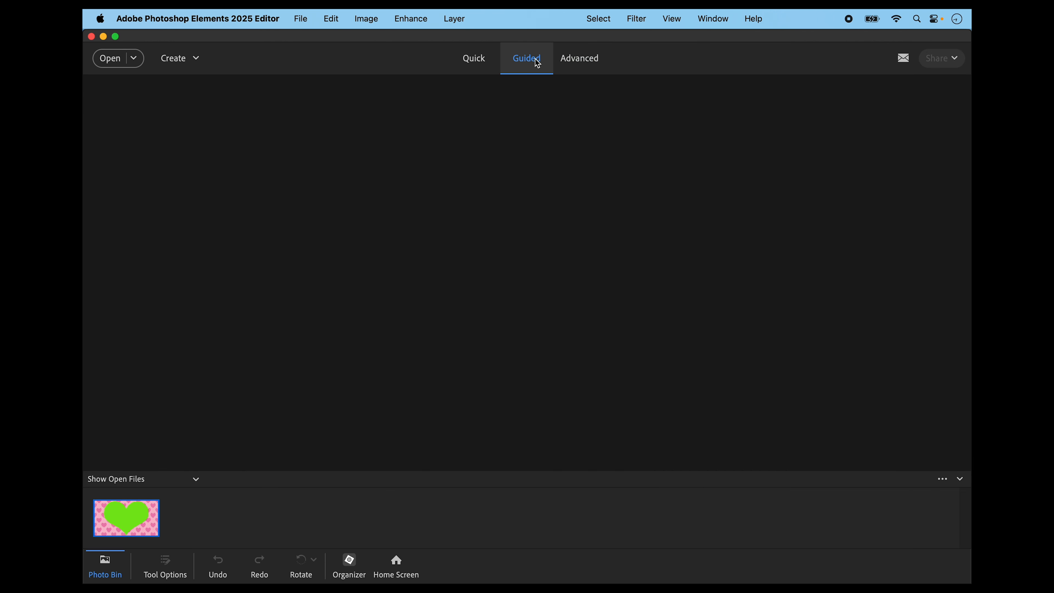
{"action": "left_click", "coordinate": [570, 85]}
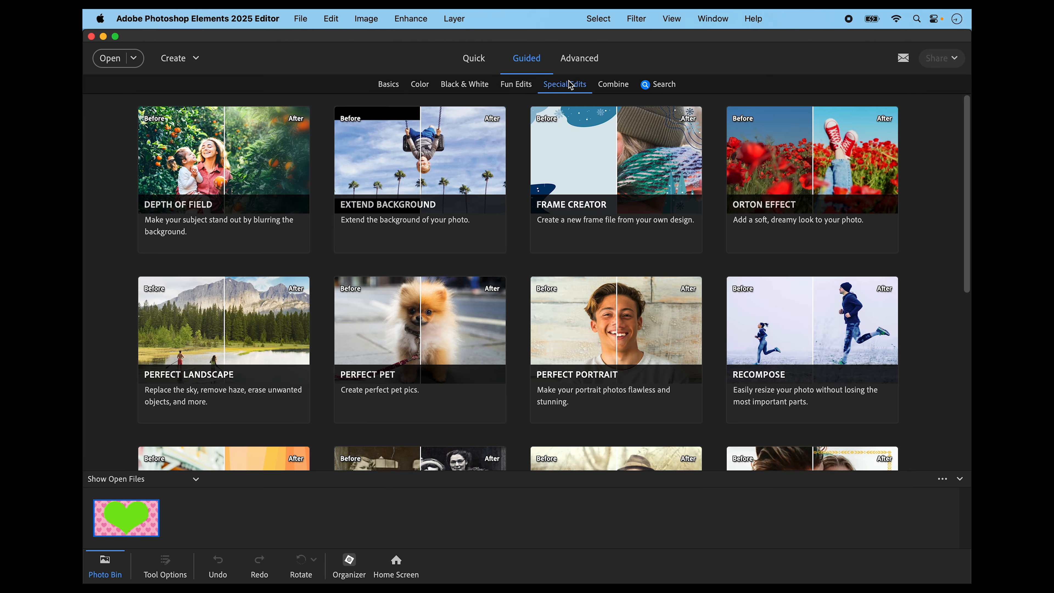
{"action": "left_click", "coordinate": [610, 148]}
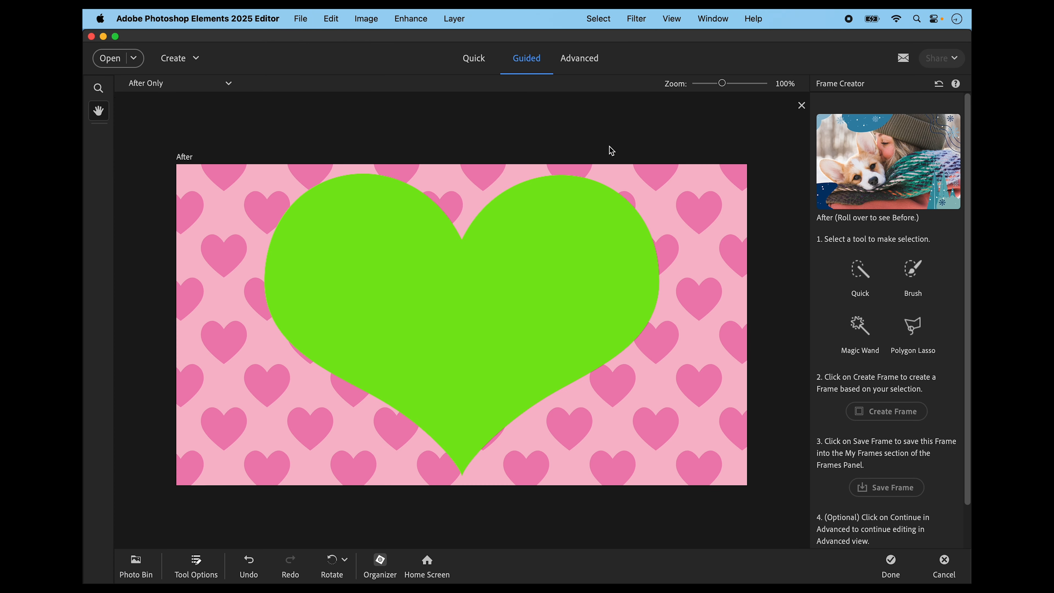
Step: Select the large green heart with the Magic Wand and create a frame from the selection
{"action": "left_click", "coordinate": [862, 323]}
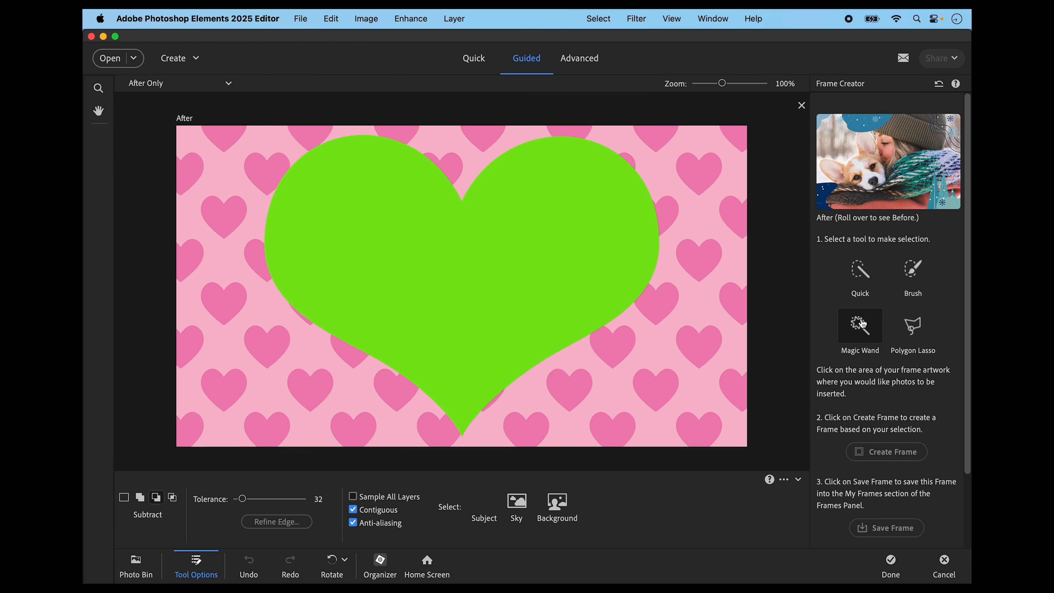
{"action": "left_click", "coordinate": [489, 254]}
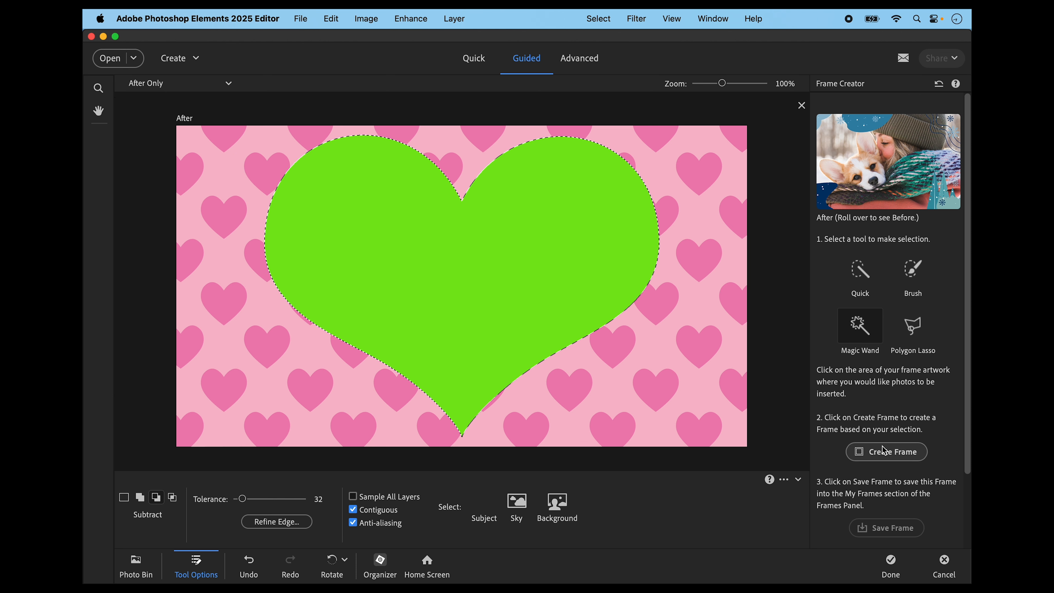
{"action": "left_click", "coordinate": [887, 456]}
Step: Save the heart frame to My Frames under the name Hearts and continue editing it in Advanced mode
{"action": "scroll", "coordinate": [872, 431], "scroll_direction": "down", "scroll_amount": 2}
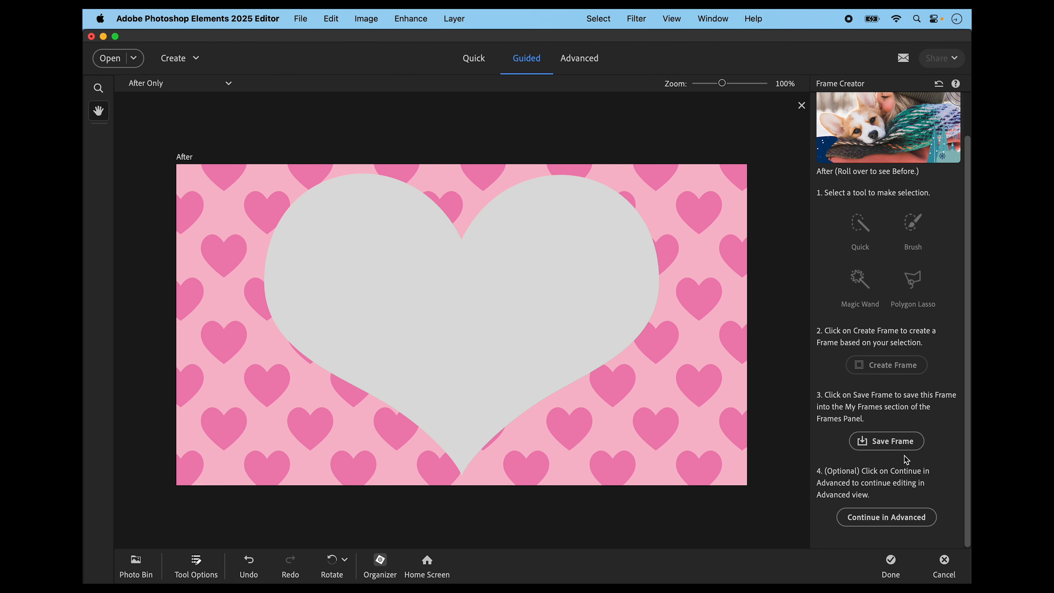
{"action": "left_click", "coordinate": [889, 448]}
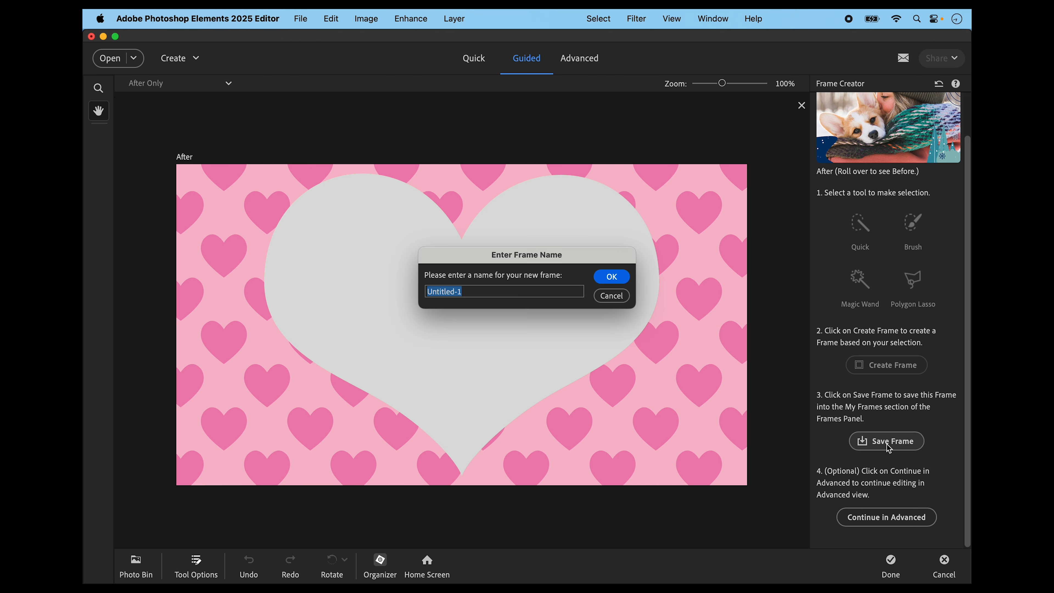
{"action": "type", "text": "Hearts"}
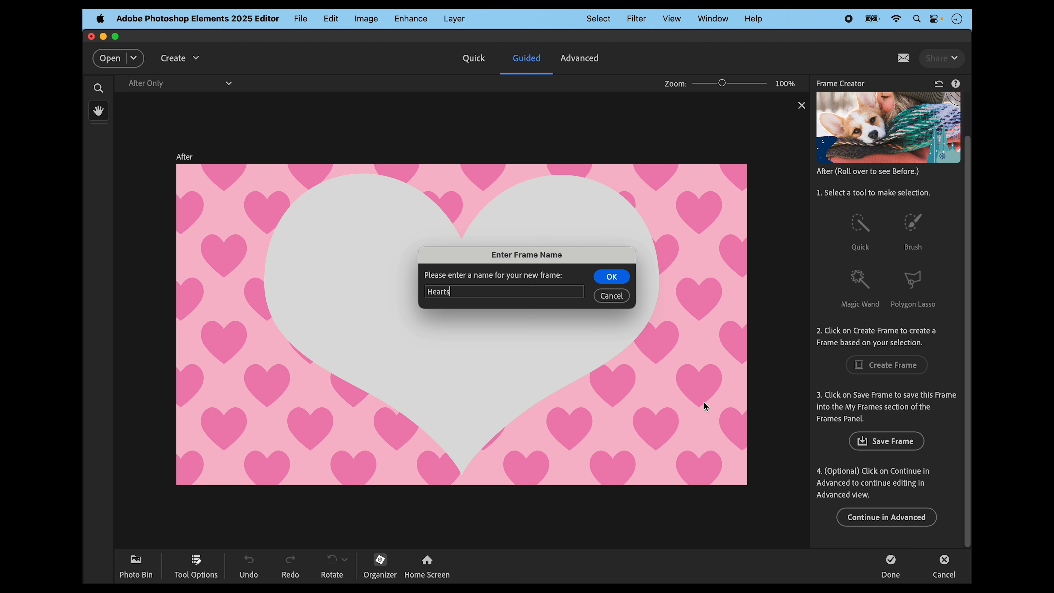
{"action": "left_click", "coordinate": [615, 278]}
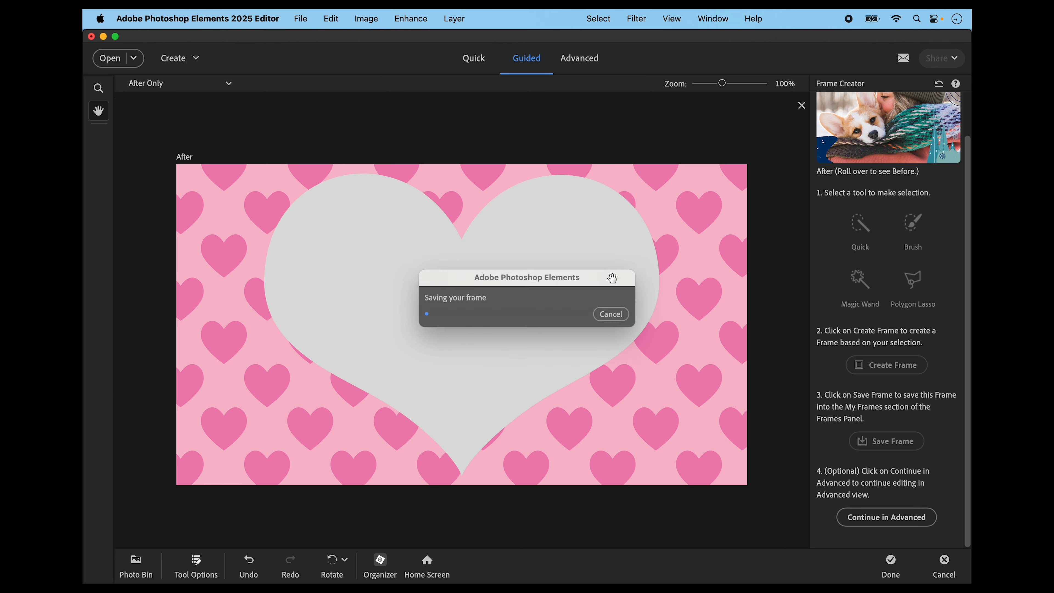
{"action": "left_click", "coordinate": [872, 517]}
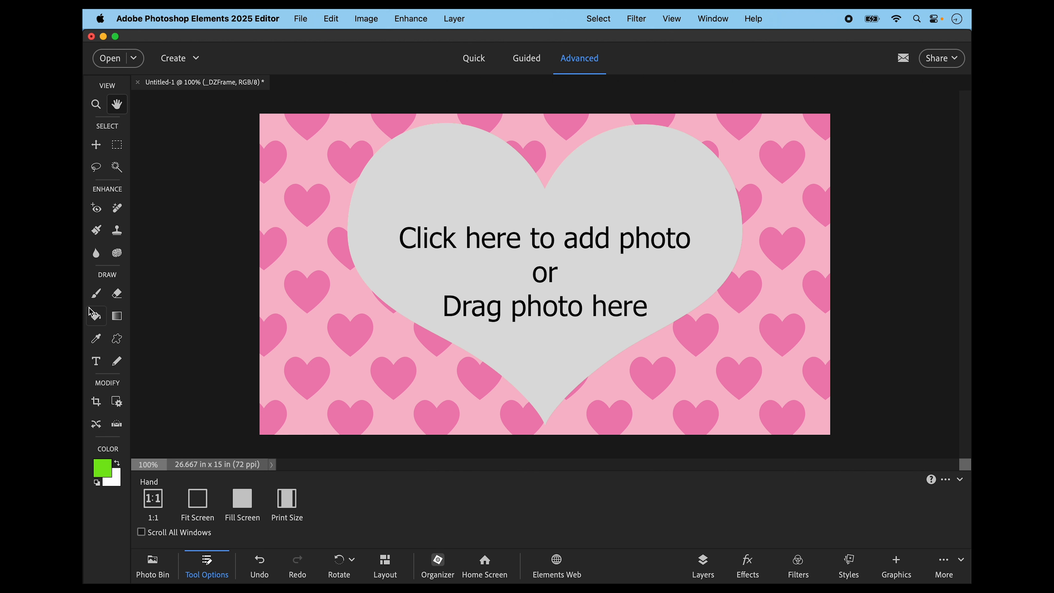
Step: Open the photo Japan.jpg from the Documents folder, browsing the files as icons
{"action": "left_click", "coordinate": [301, 20]}
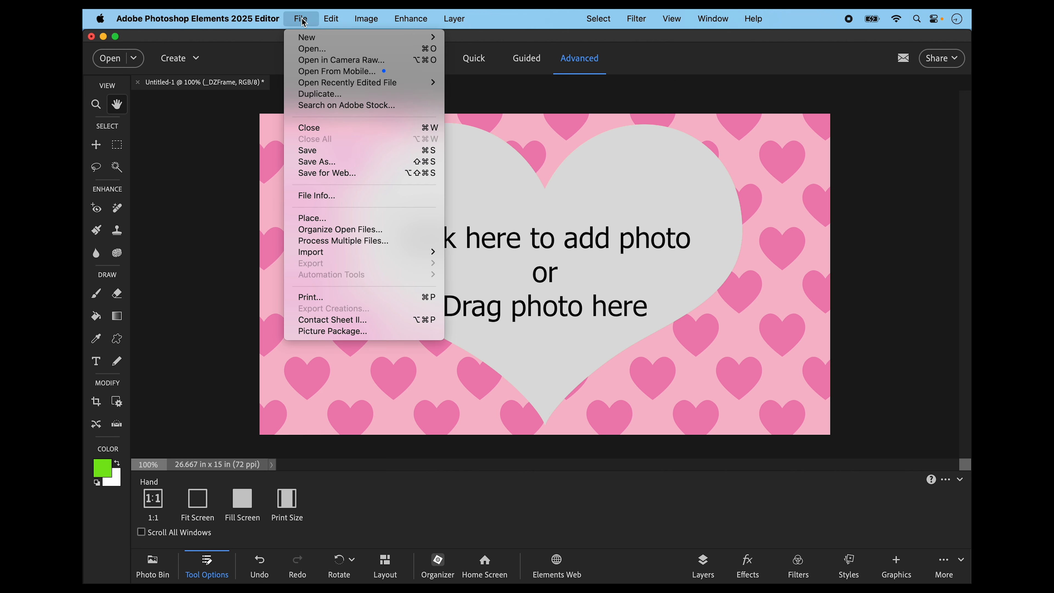
{"action": "left_click", "coordinate": [310, 52]}
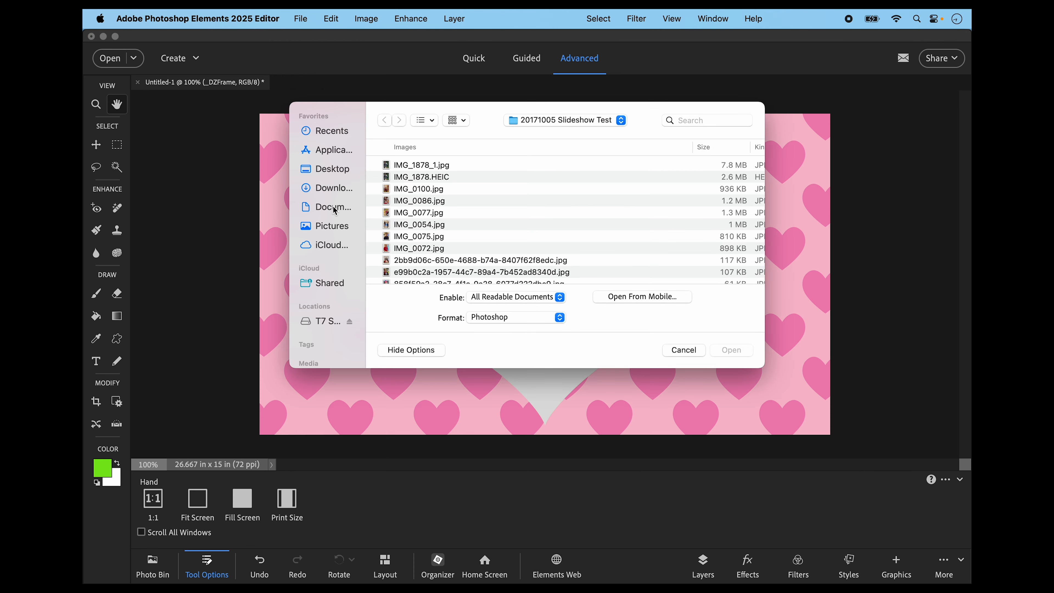
{"action": "left_click", "coordinate": [334, 208]}
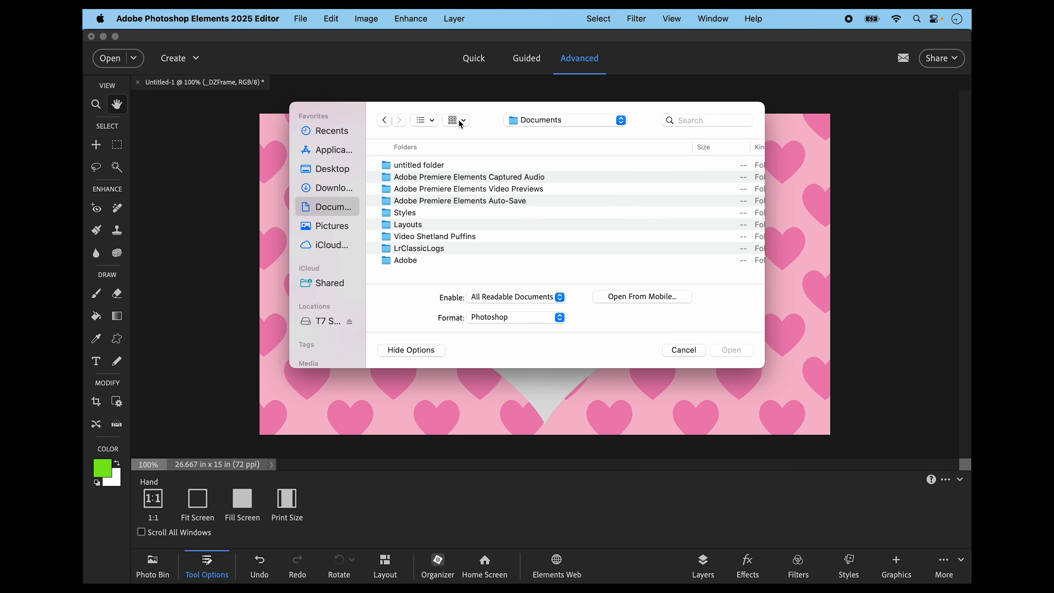
{"action": "left_click", "coordinate": [428, 120]}
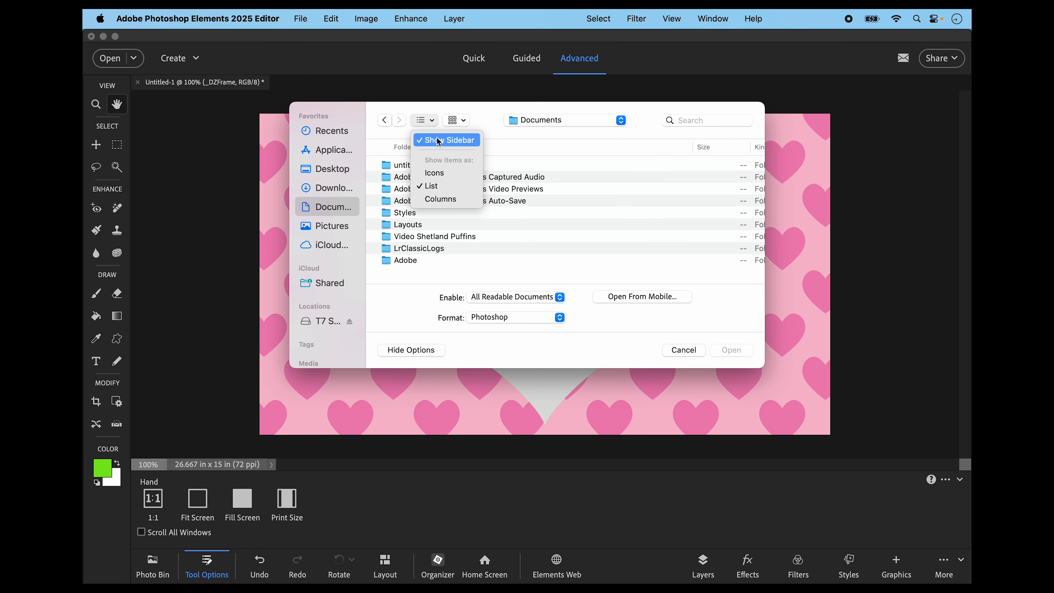
{"action": "left_click", "coordinate": [443, 174]}
{"action": "scroll", "coordinate": [464, 203], "scroll_direction": "down", "scroll_amount": 3}
{"action": "scroll", "coordinate": [464, 220], "scroll_direction": "right", "scroll_amount": 15}
{"action": "scroll", "coordinate": [464, 204], "scroll_direction": "left", "scroll_amount": 10}
{"action": "scroll", "coordinate": [468, 221], "scroll_direction": "left", "scroll_amount": 10}
{"action": "scroll", "coordinate": [467, 204], "scroll_direction": "left", "scroll_amount": 10}
{"action": "scroll", "coordinate": [469, 205], "scroll_direction": "left", "scroll_amount": 1}
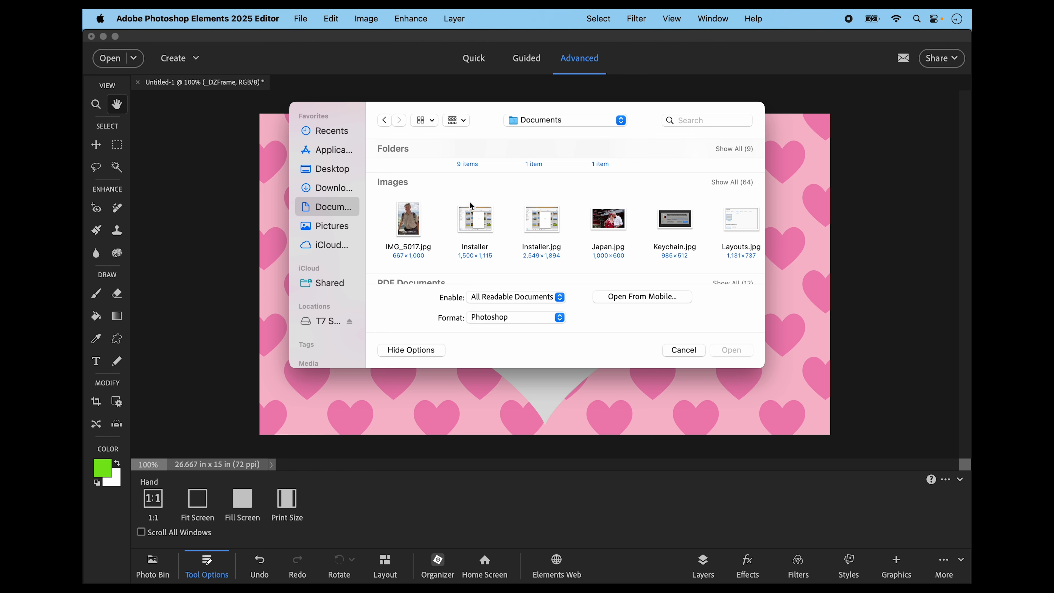
{"action": "left_click", "coordinate": [608, 221]}
{"action": "left_click", "coordinate": [730, 350]}
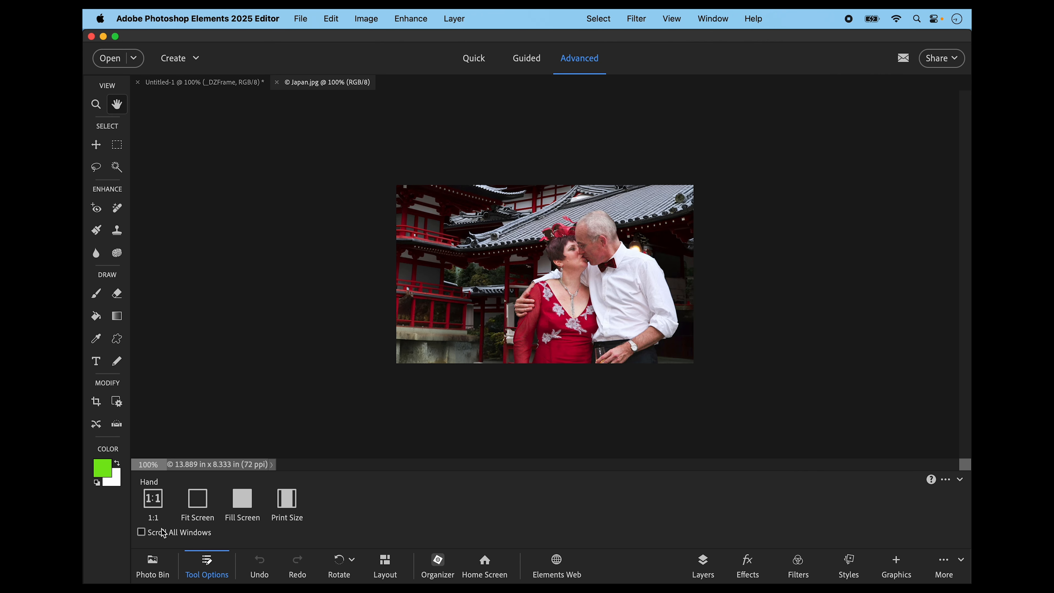
Step: Switch back to the heart frame document and place the Japan photo from the open files into the frame
{"action": "left_click", "coordinate": [154, 564]}
{"action": "left_click", "coordinate": [168, 520]}
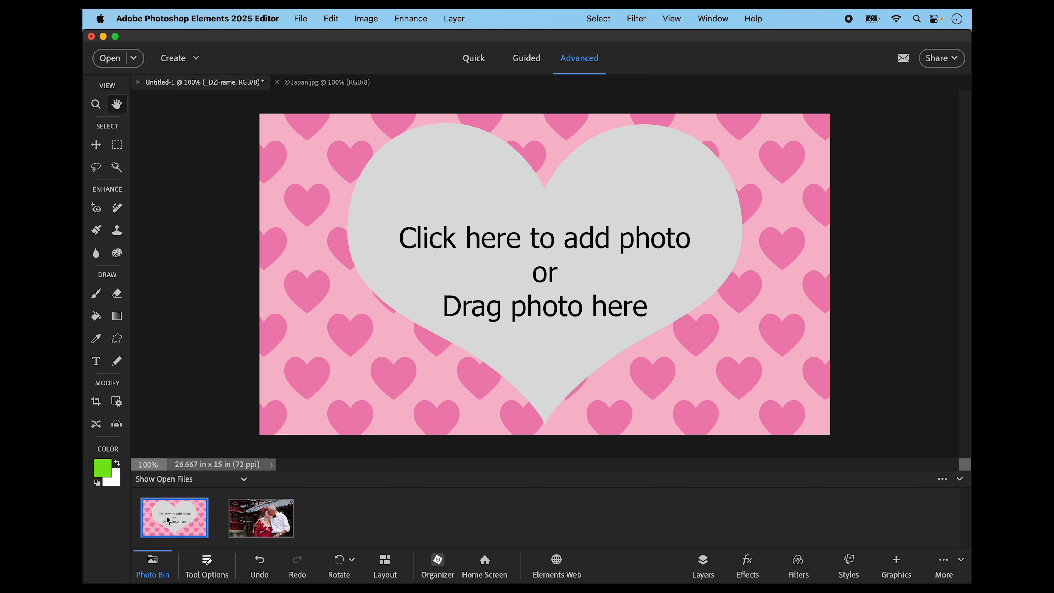
{"action": "left_click_drag", "start_coordinate": [259, 521], "coordinate": [452, 292]}
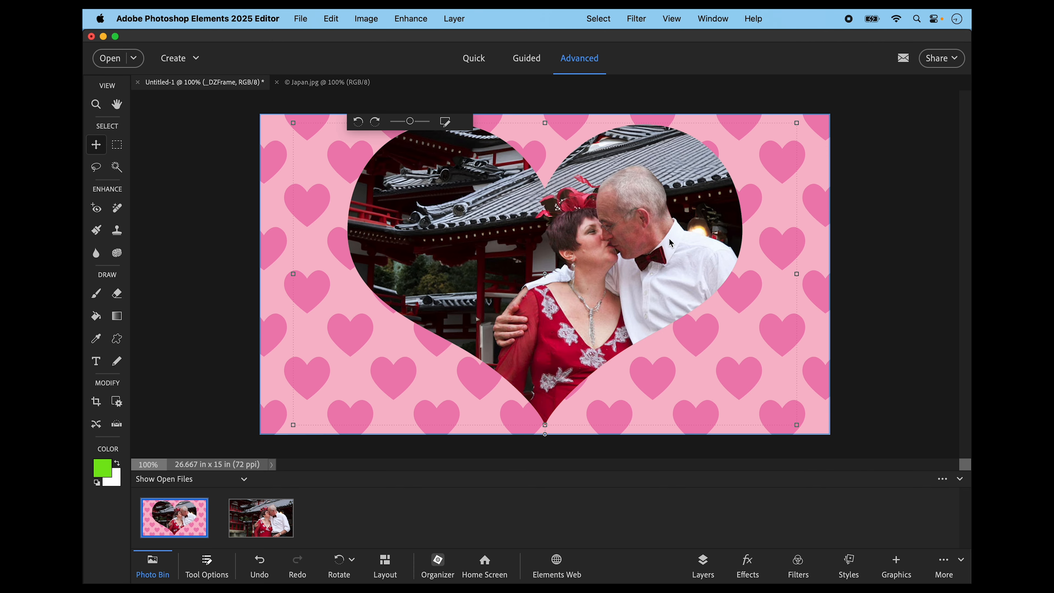
Step: Enlarge the framed photo proportionally to about 113%, reposition it so it fills the heart around the couple, and apply the transformation
{"action": "left_click_drag", "start_coordinate": [652, 243], "coordinate": [625, 220]}
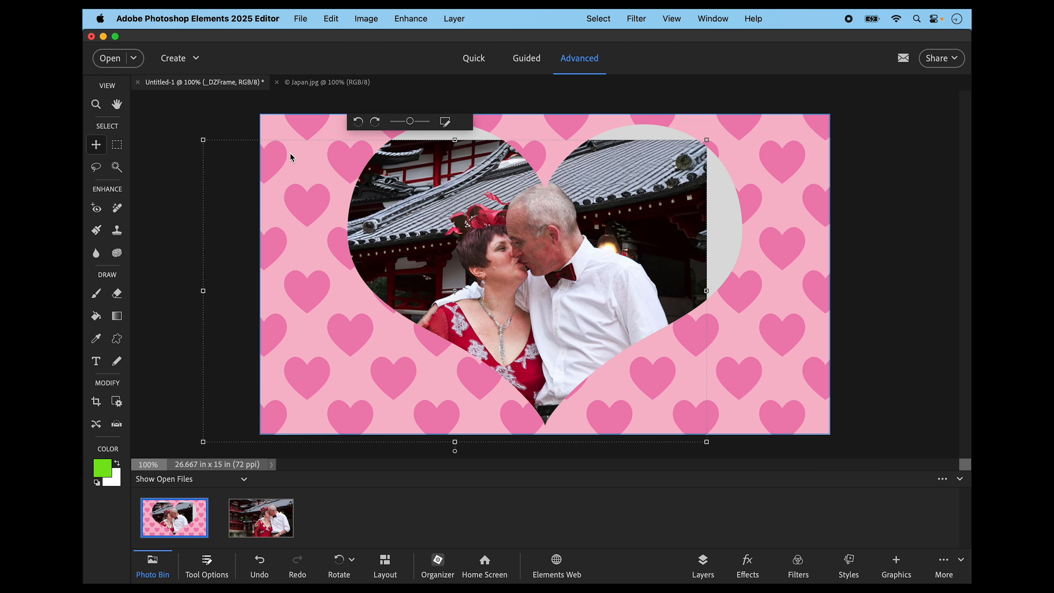
{"action": "left_click_drag", "start_coordinate": [203, 141], "coordinate": [139, 87]}
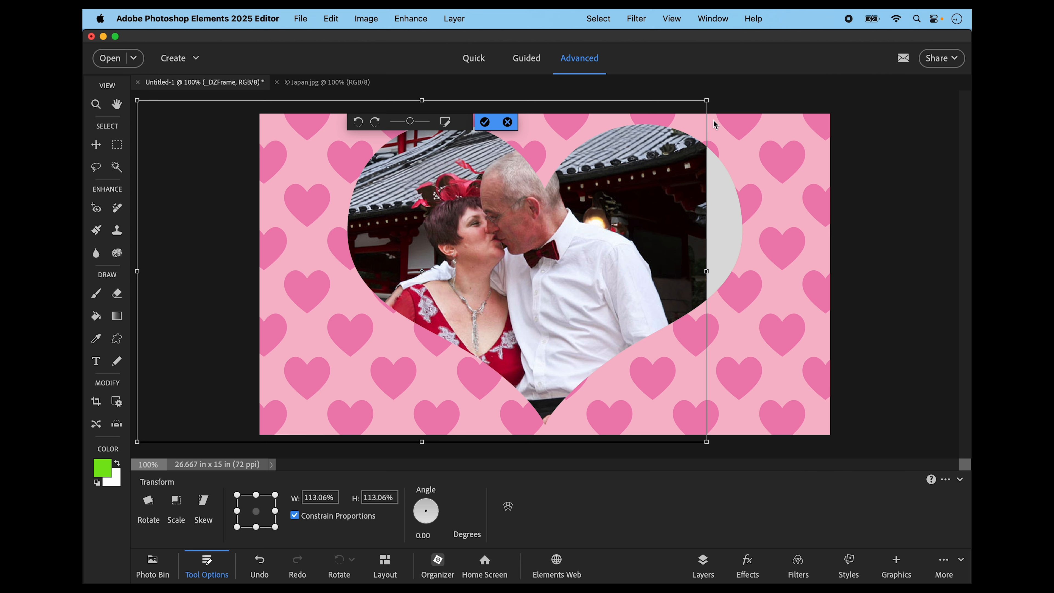
{"action": "left_click_drag", "start_coordinate": [670, 268], "coordinate": [707, 267]}
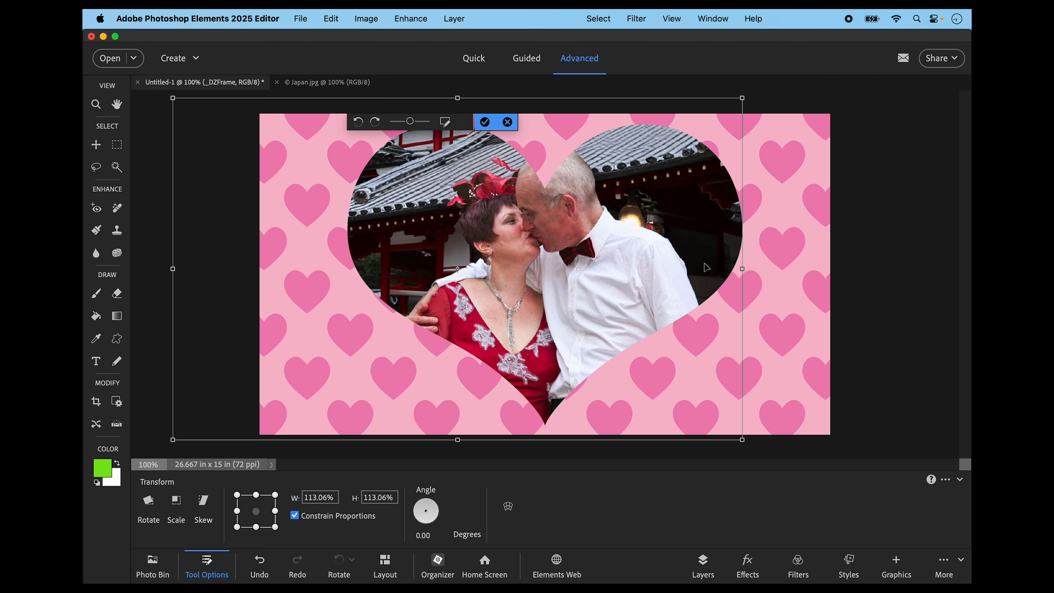
{"action": "left_click", "coordinate": [486, 122]}
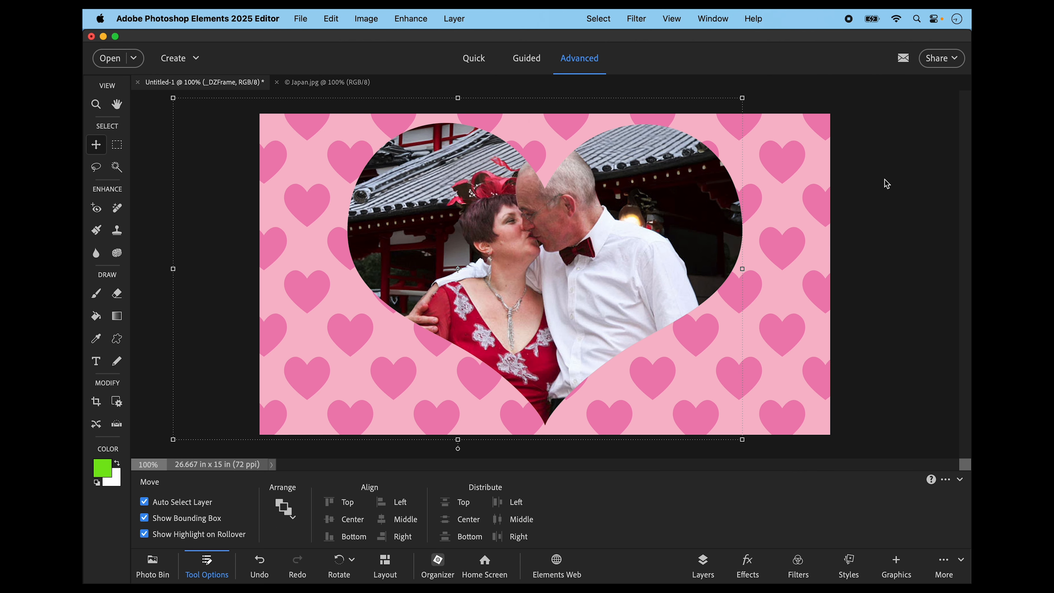
{"action": "left_click", "coordinate": [116, 104]}
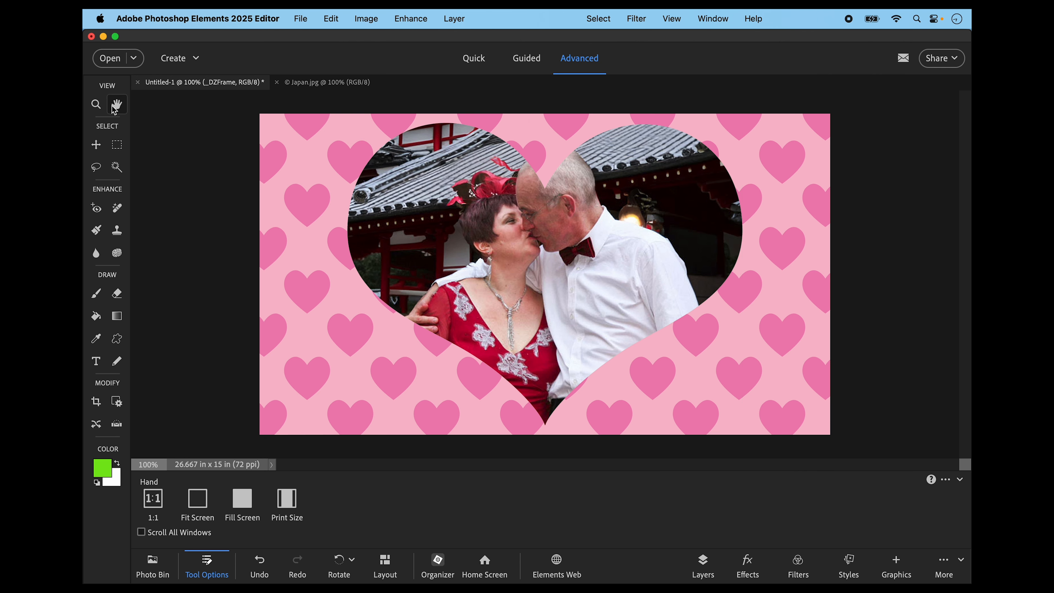